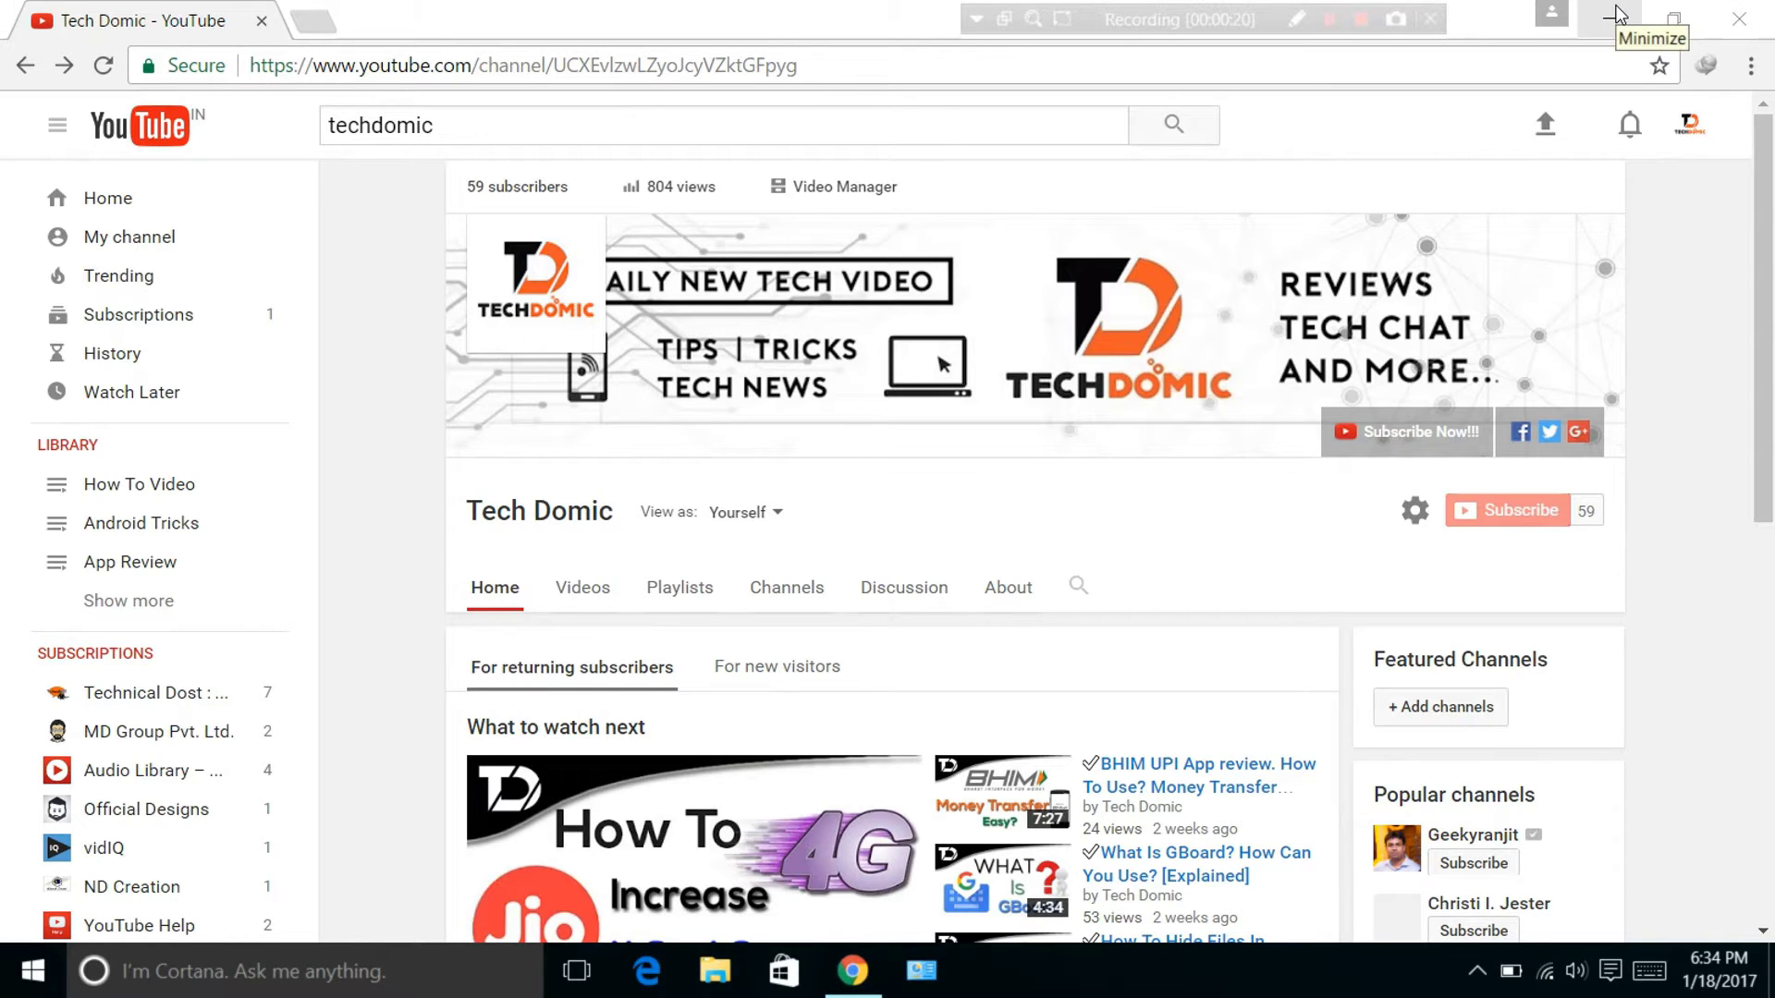
Run gpedit.msc from Win+R to bring up Local Computer Policy in the editor.
{"action": "mouse_move", "coordinate": [1183, 251]}
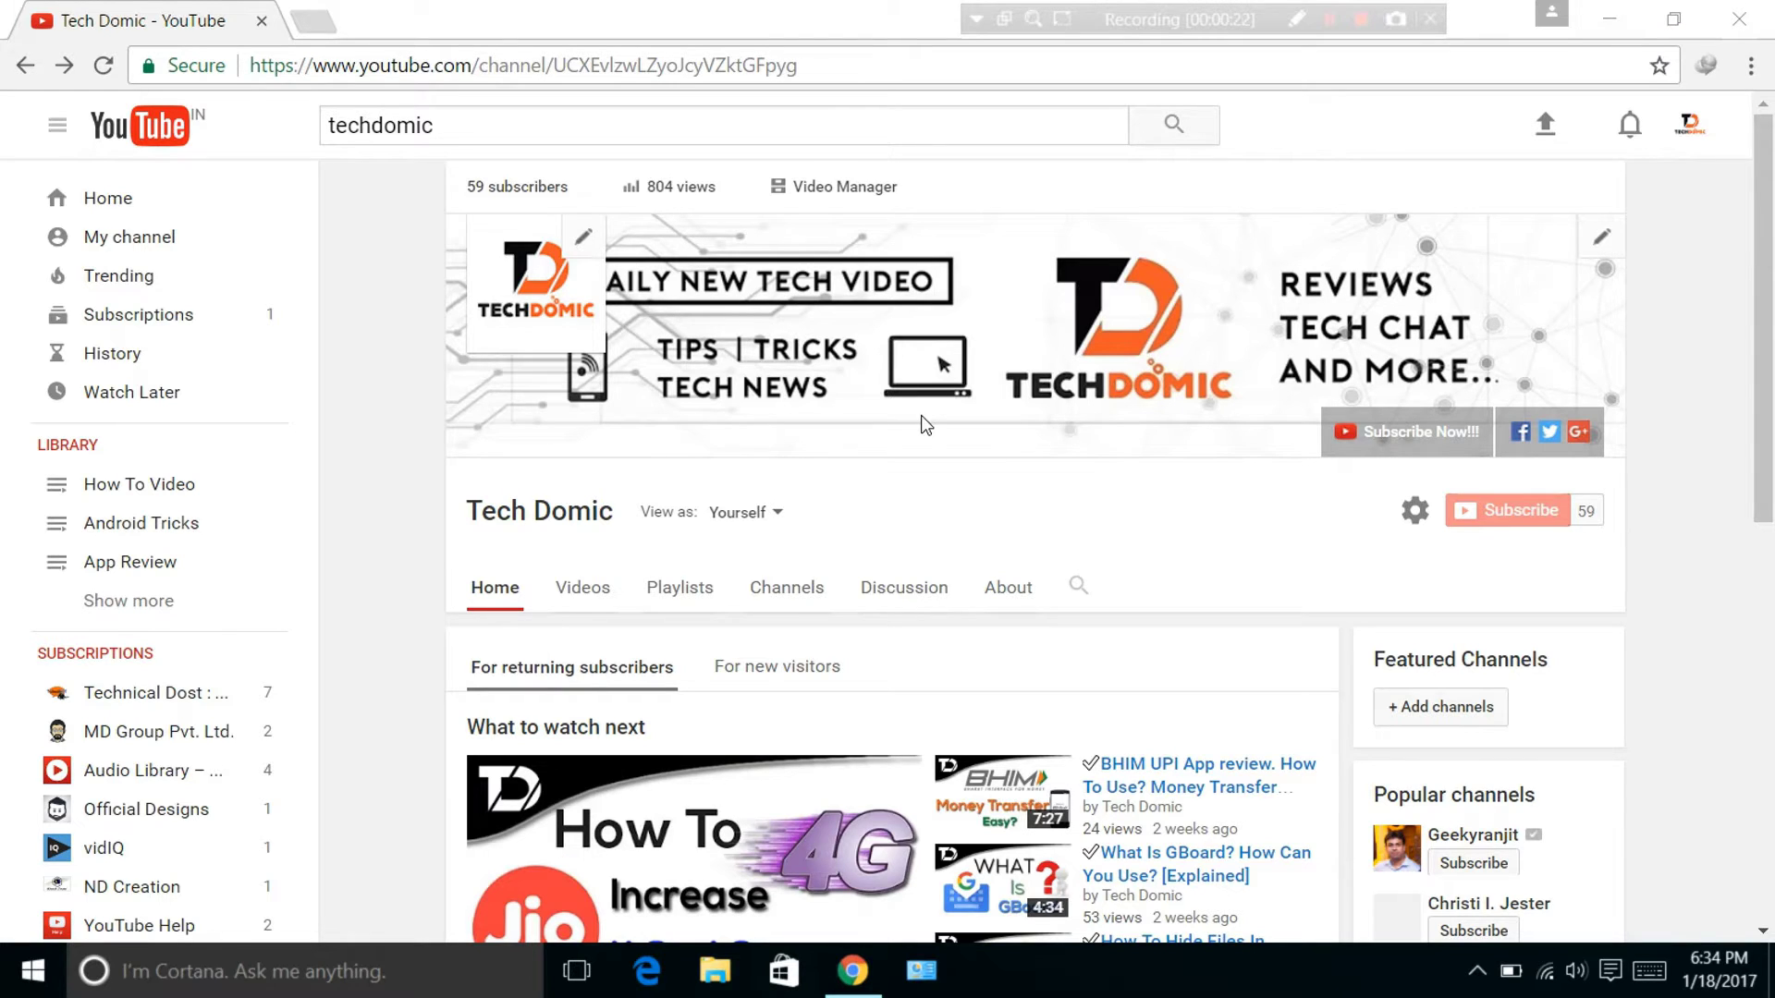
{"action": "key", "text": "super+r"}
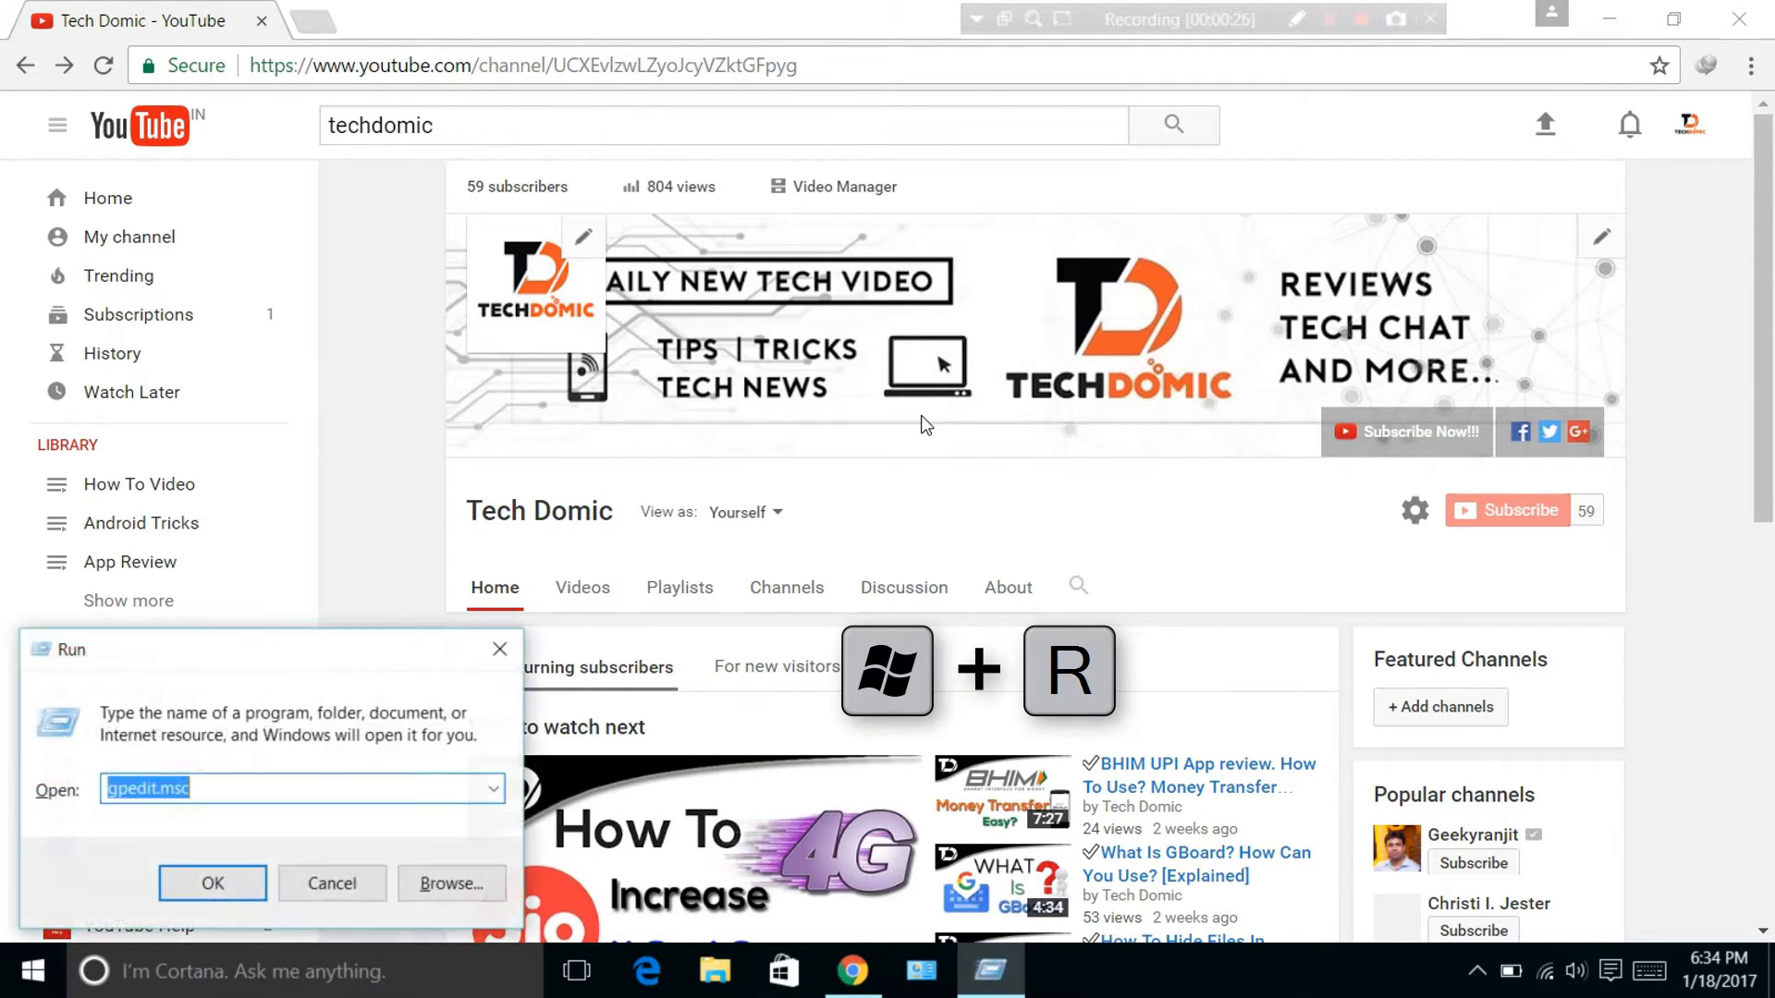
{"action": "left_click", "coordinate": [230, 797]}
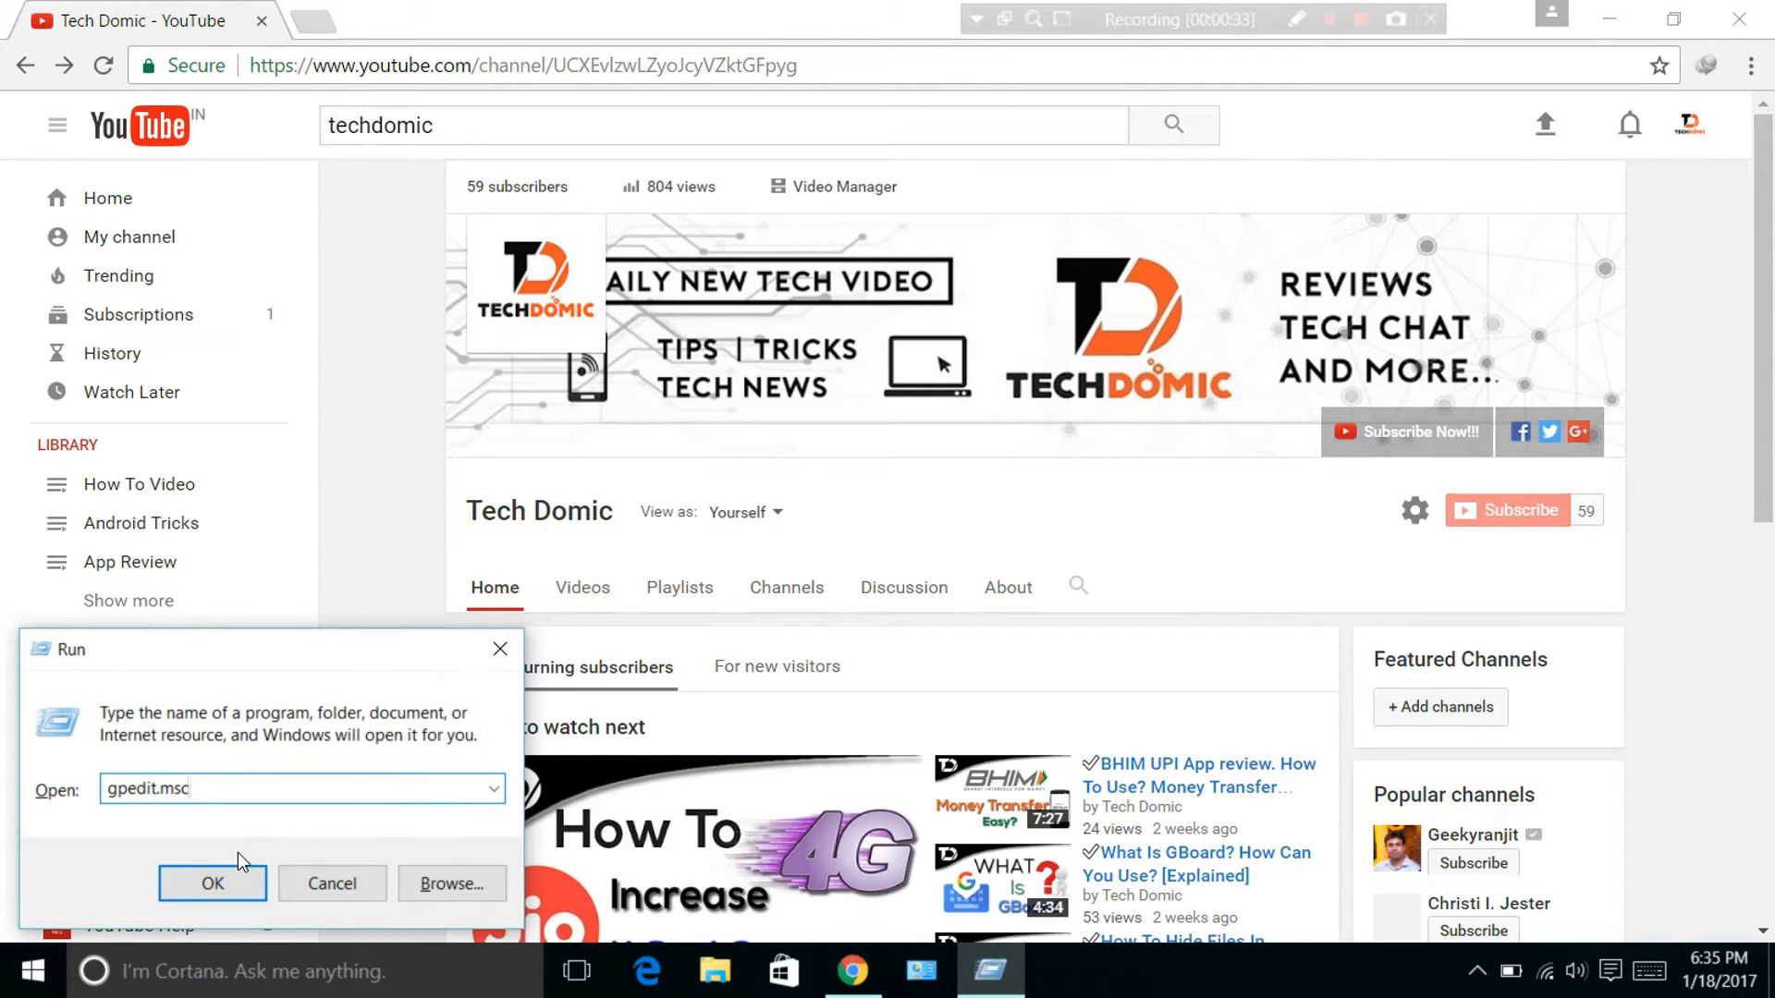
{"action": "left_click", "coordinate": [242, 886]}
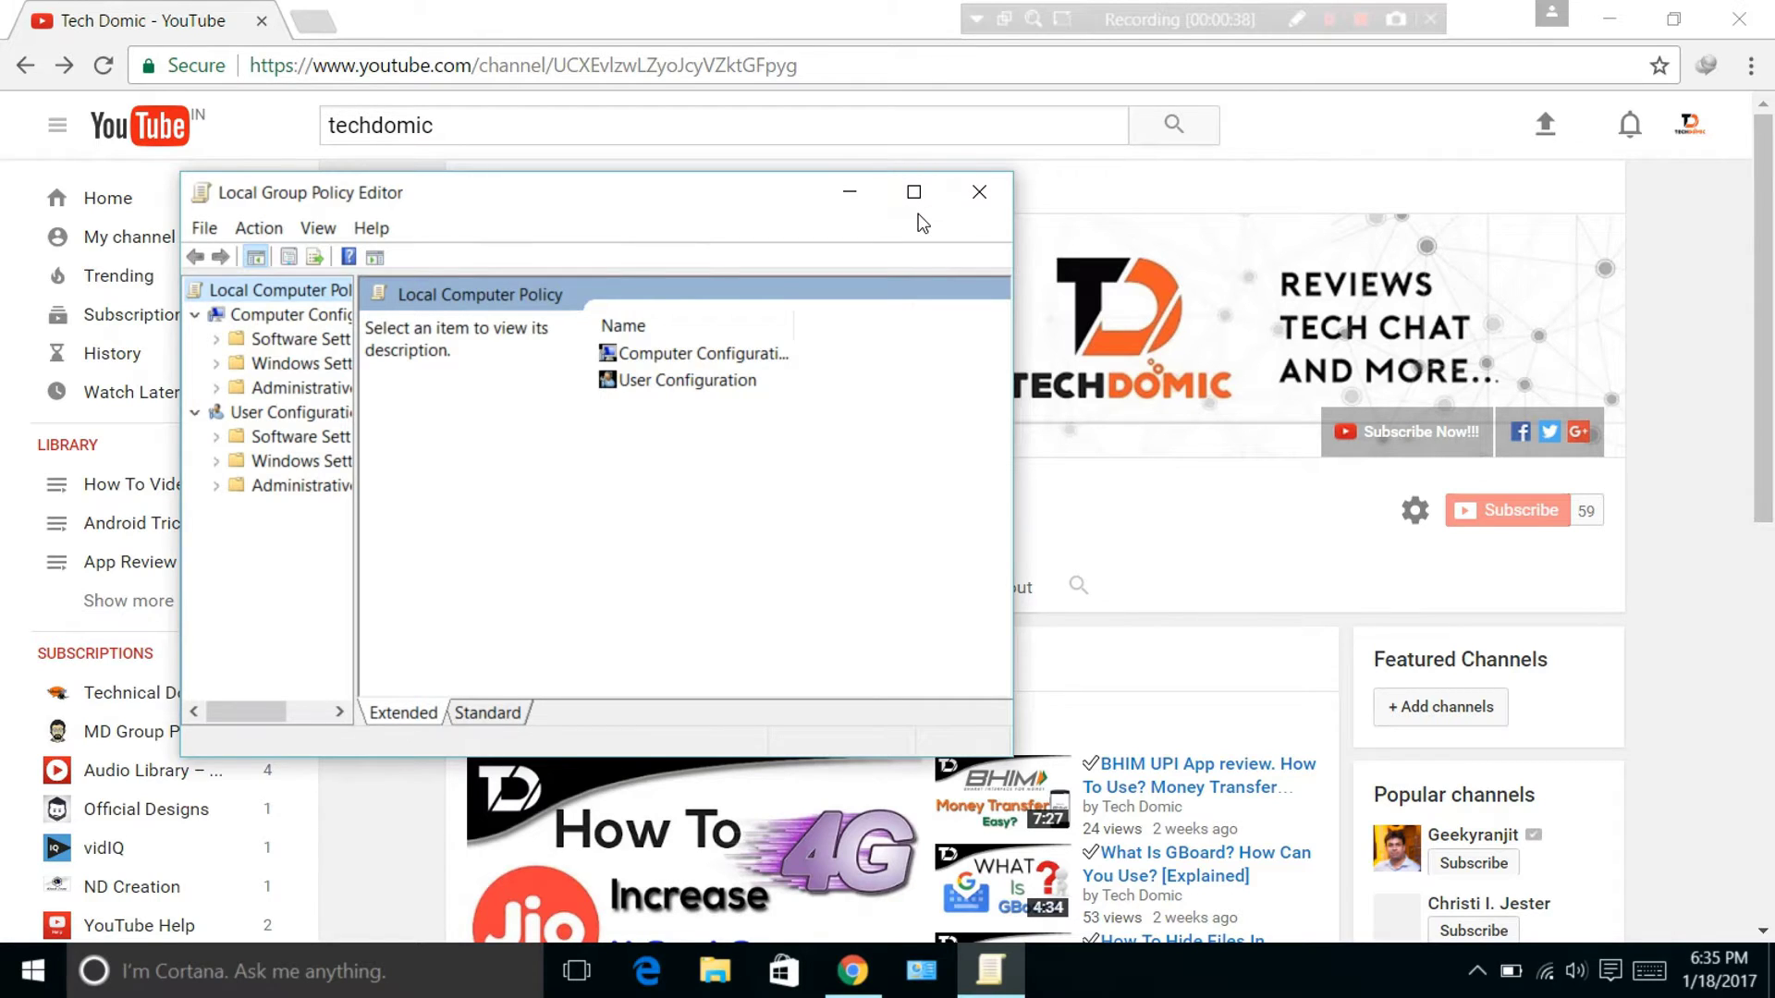
Maximize the editor, widen the tree pane, and open Computer Configuration > Administrative Templates.
{"action": "left_click", "coordinate": [914, 191]}
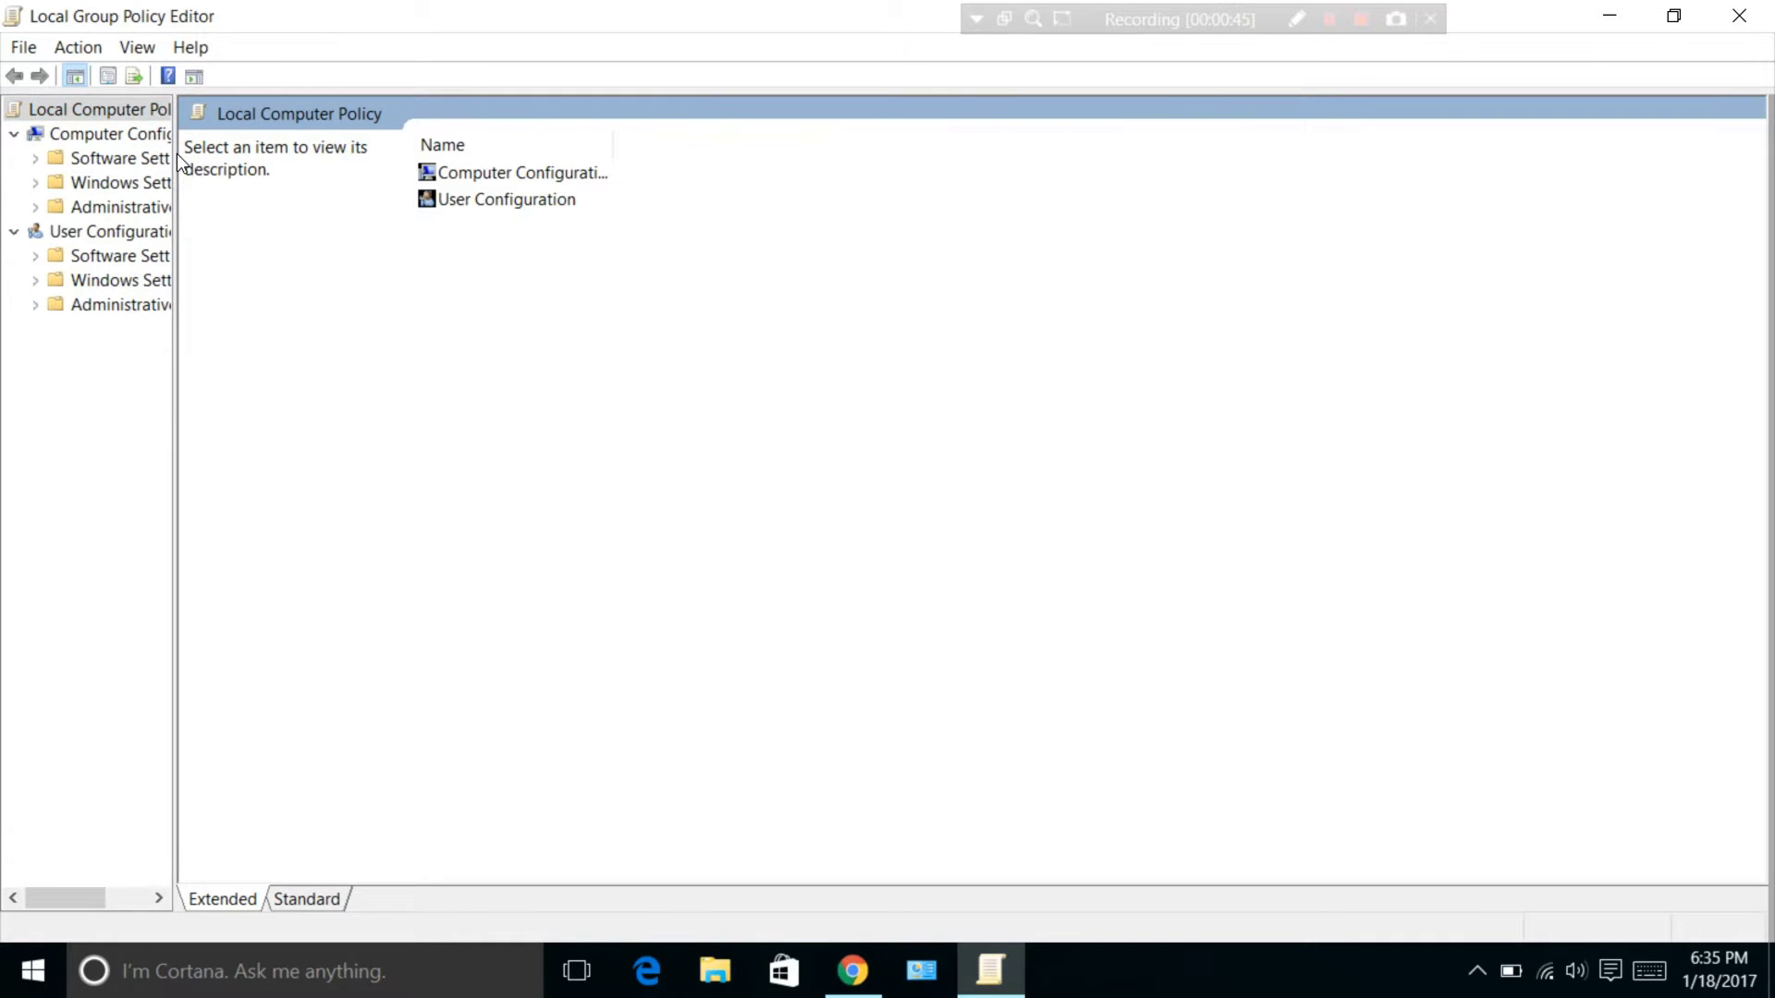
{"action": "left_click_drag", "start_coordinate": [174, 146], "coordinate": [317, 139]}
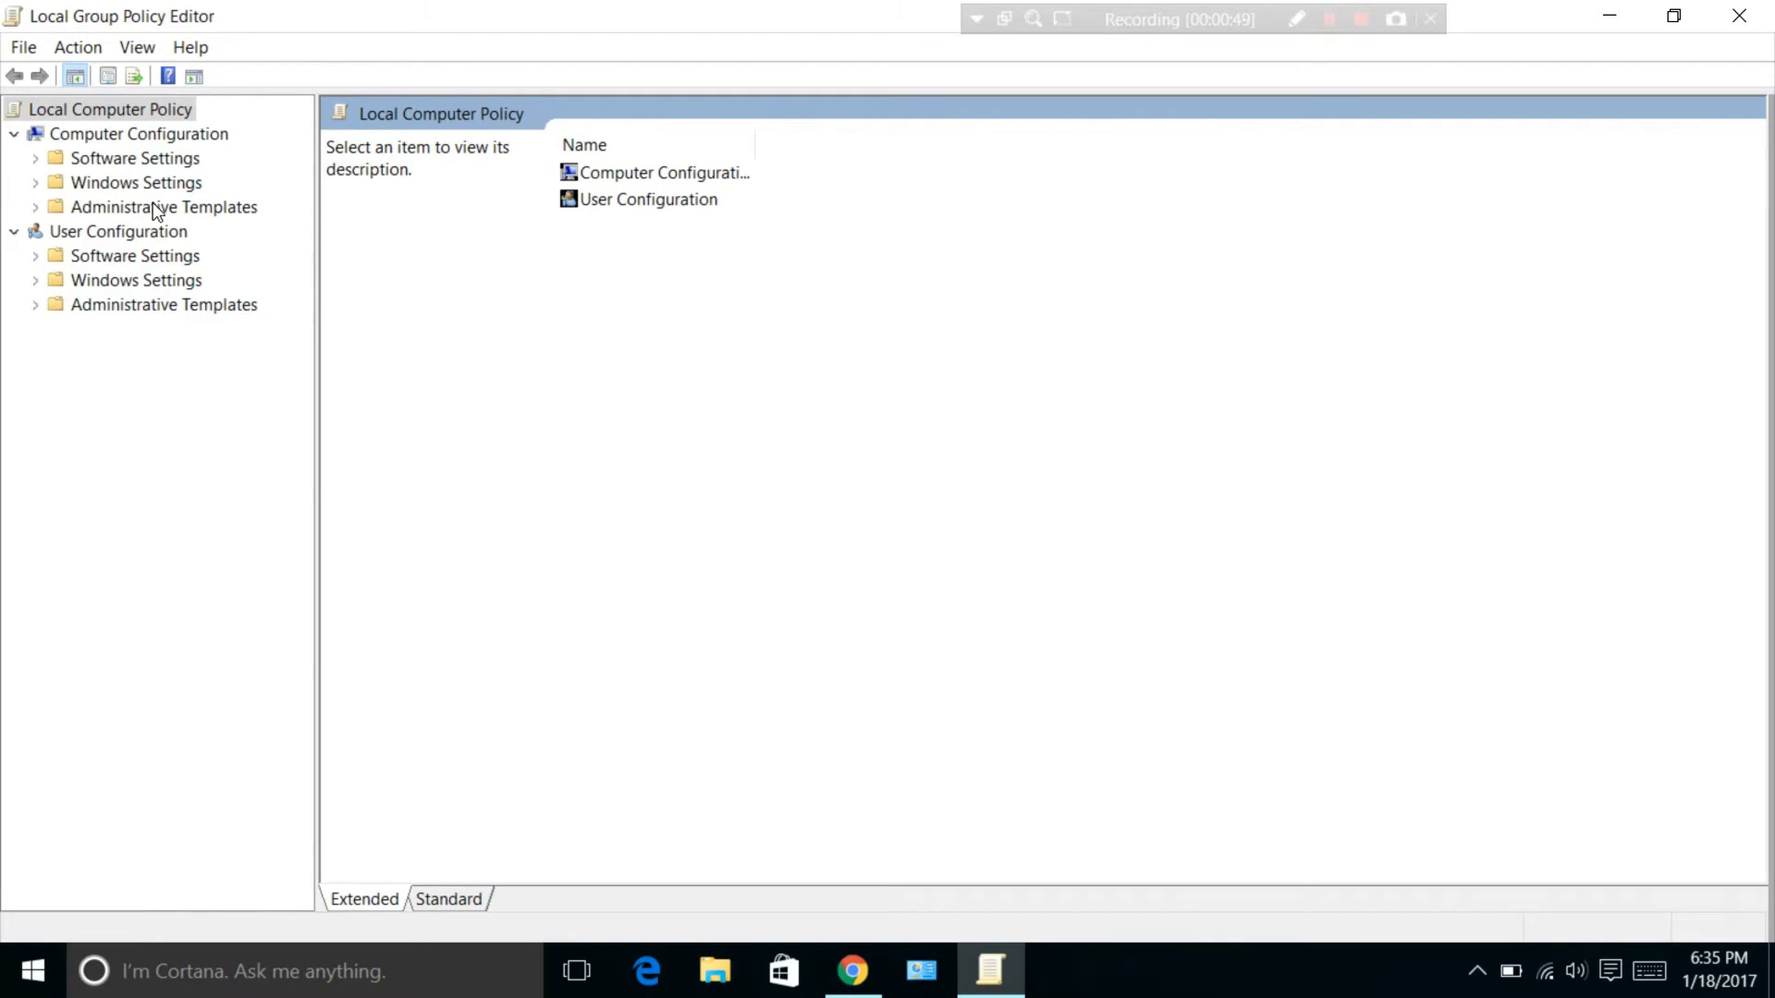
{"action": "left_click", "coordinate": [164, 135]}
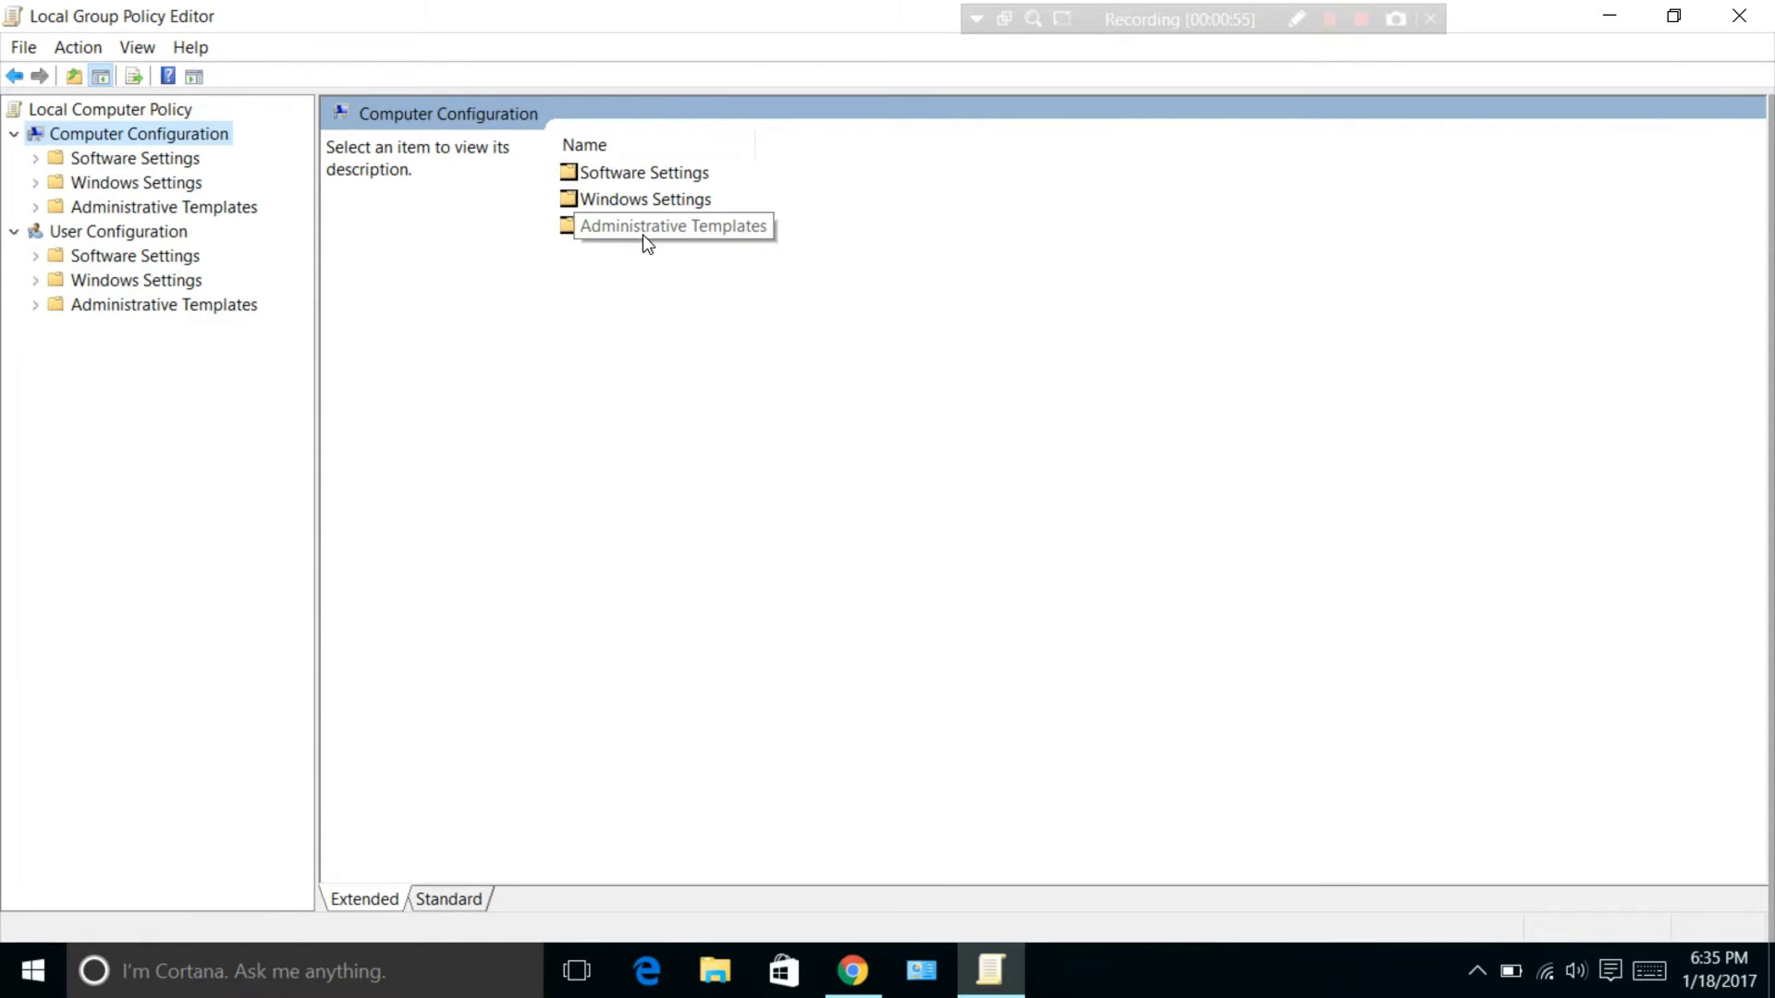
{"action": "left_click", "coordinate": [737, 234]}
{"action": "double_click", "coordinate": [737, 234]}
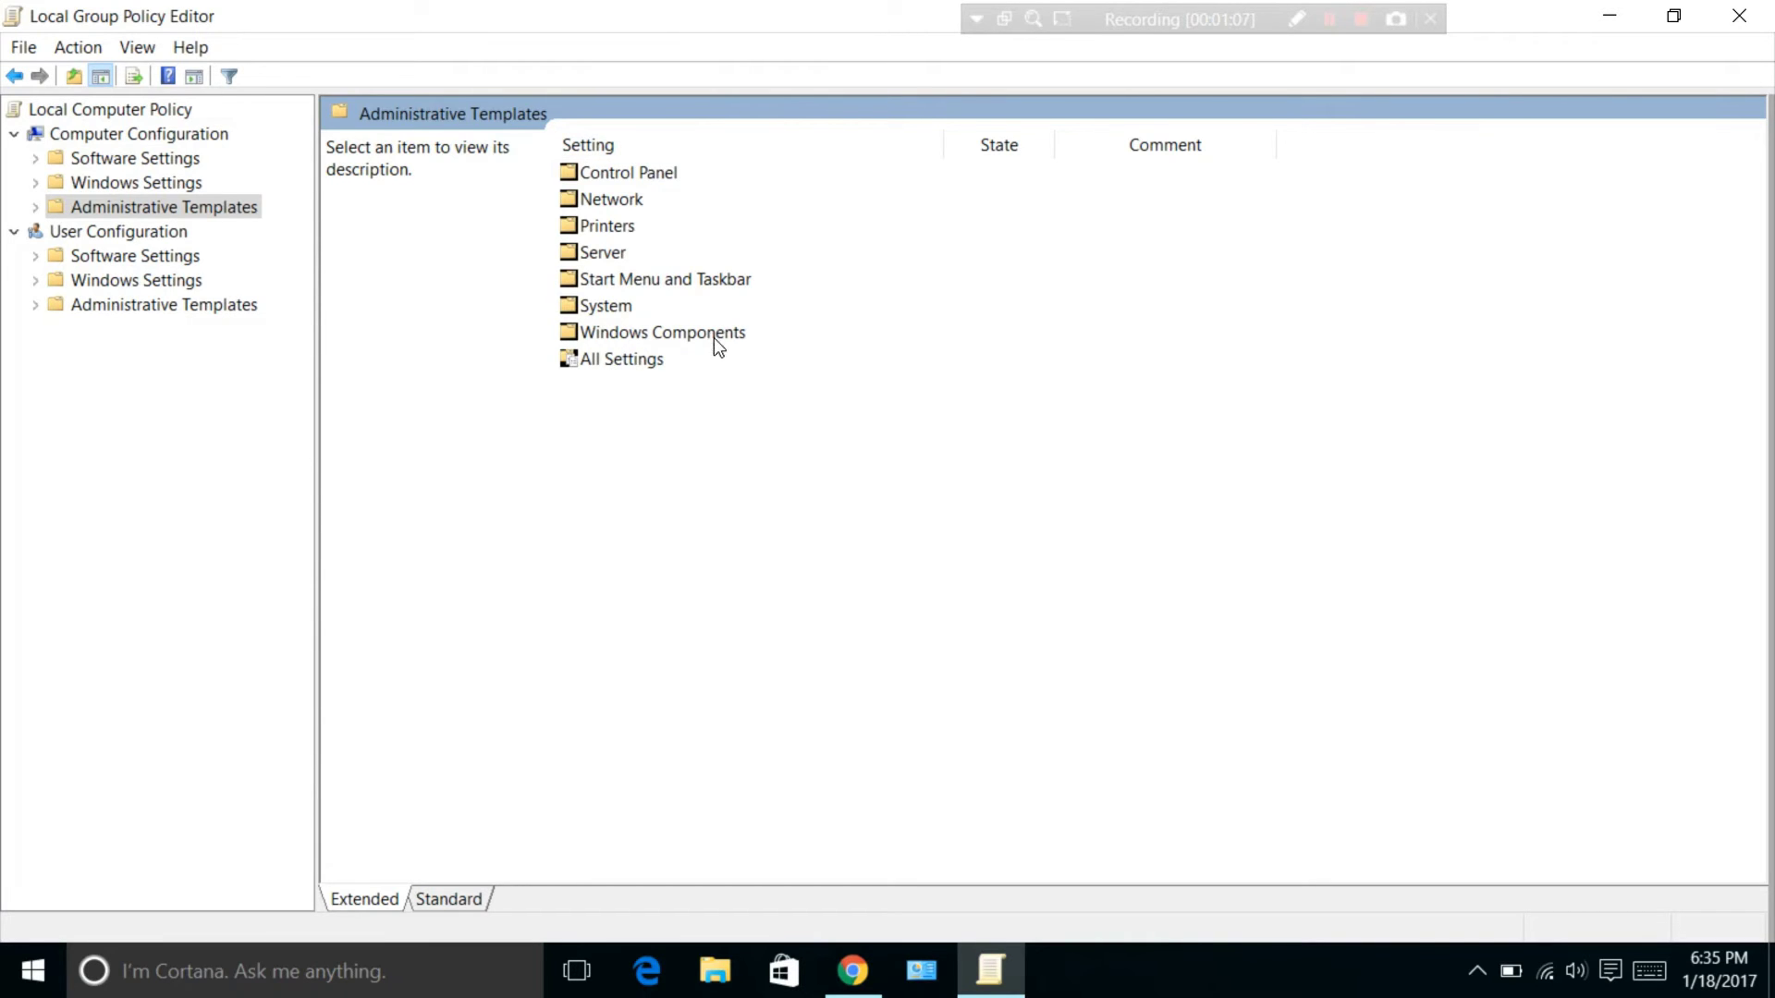
Open Windows Components, move down the list, and open the Windows Update folder's 19 policies.
{"action": "left_click", "coordinate": [758, 334]}
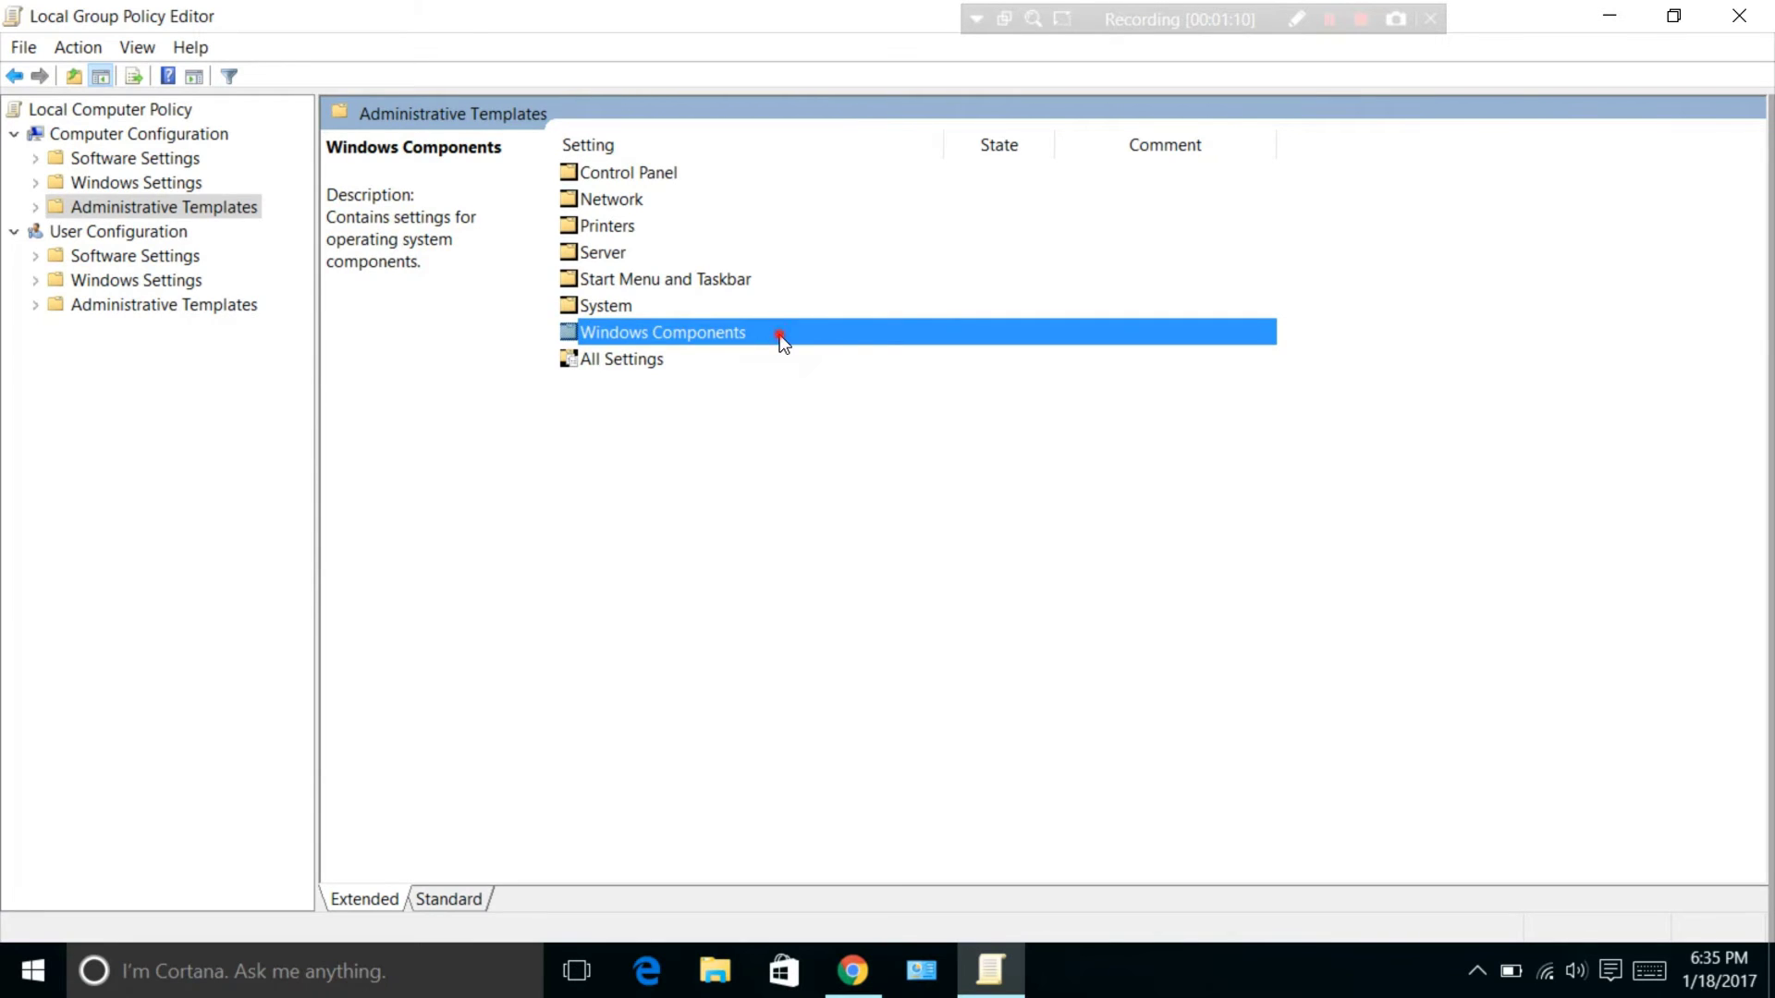
{"action": "double_click", "coordinate": [781, 336]}
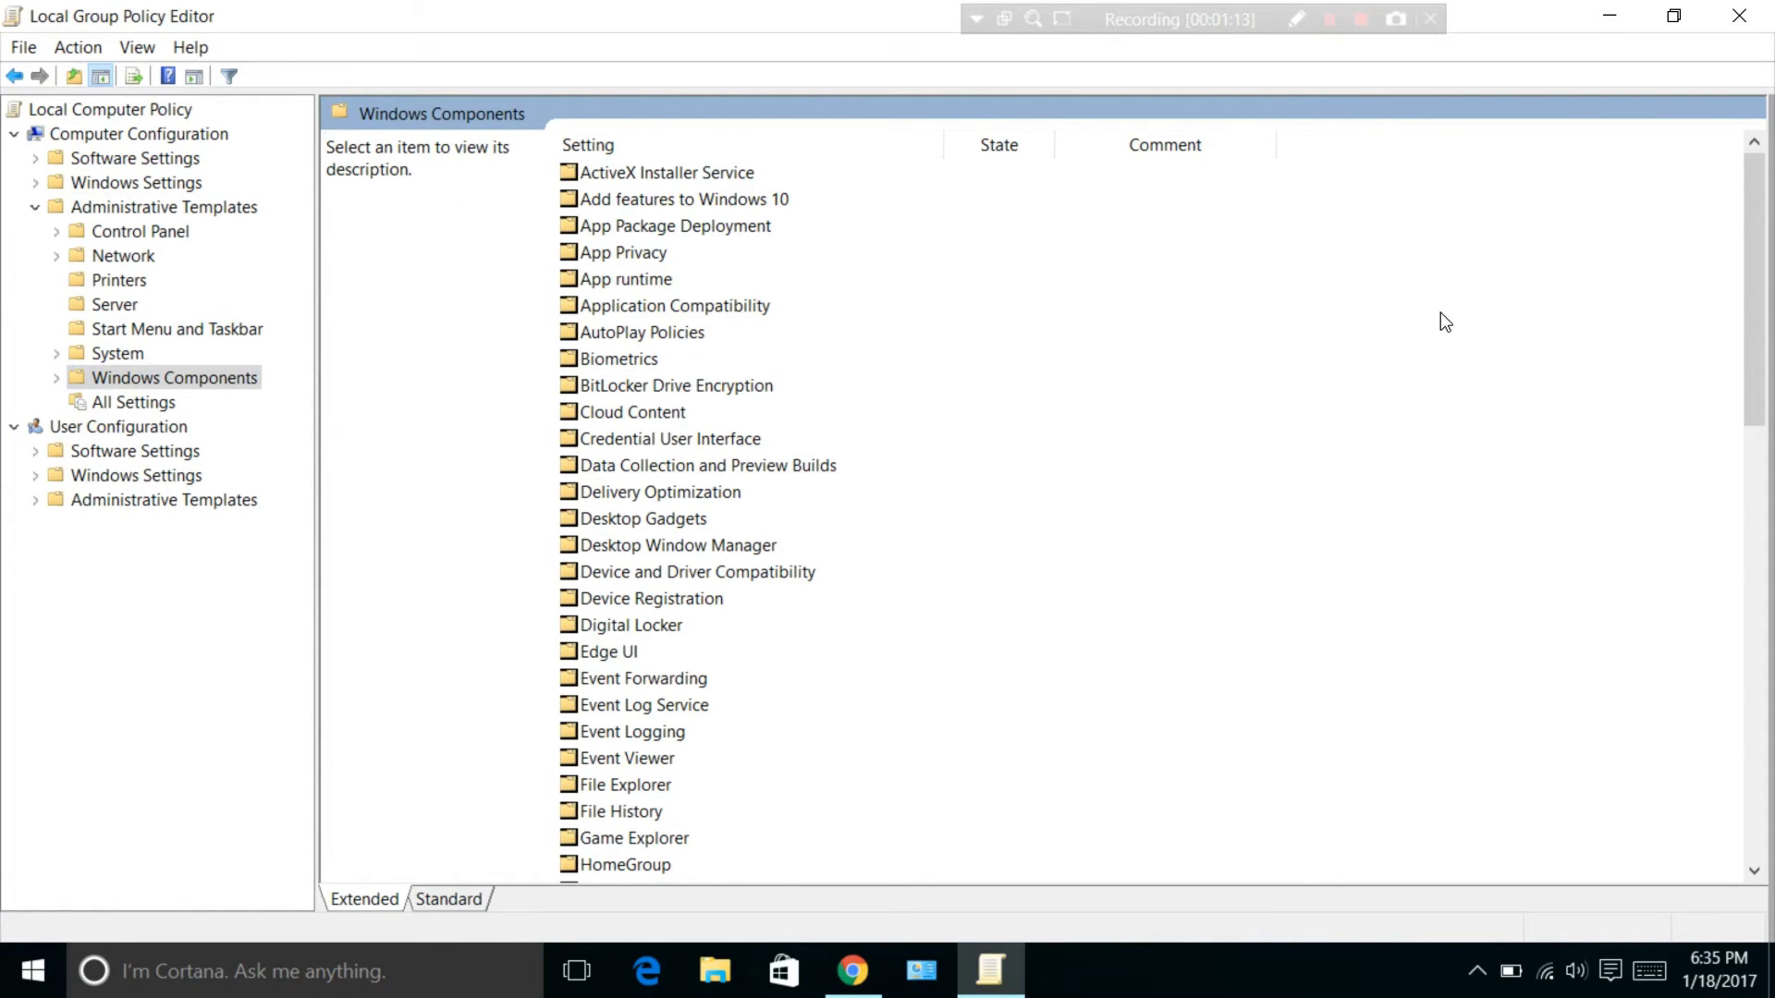
{"action": "left_click", "coordinate": [686, 403]}
{"action": "scroll", "coordinate": [686, 404], "scroll_direction": "down", "scroll_amount": 15}
{"action": "left_click", "coordinate": [686, 404]}
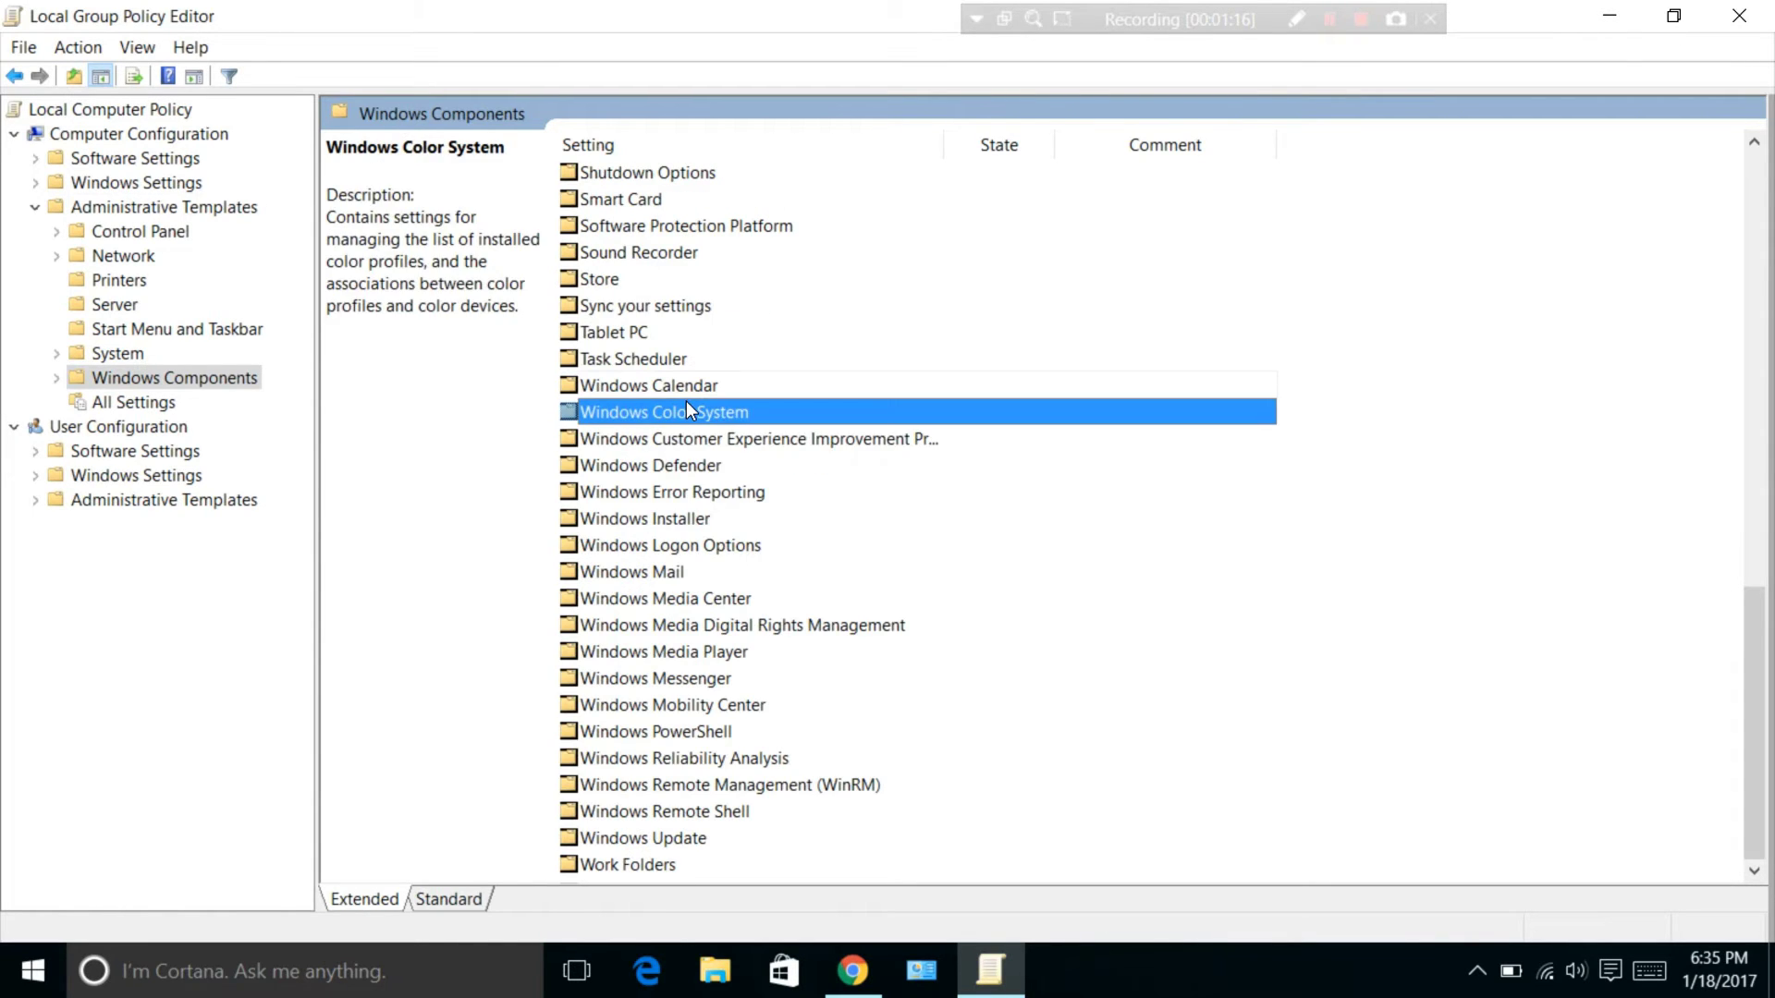
{"action": "key", "text": "Down"}
{"action": "key", "text": "Down"}
{"action": "key", "text": "Down"}
{"action": "key", "text": "Down"}
{"action": "key", "text": "Down"}
{"action": "key", "text": "Down"}
{"action": "key", "text": "Down"}
{"action": "key", "text": "Down"}
{"action": "key", "text": "Down"}
{"action": "key", "text": "Down"}
{"action": "key", "text": "Down"}
{"action": "key", "text": "Down"}
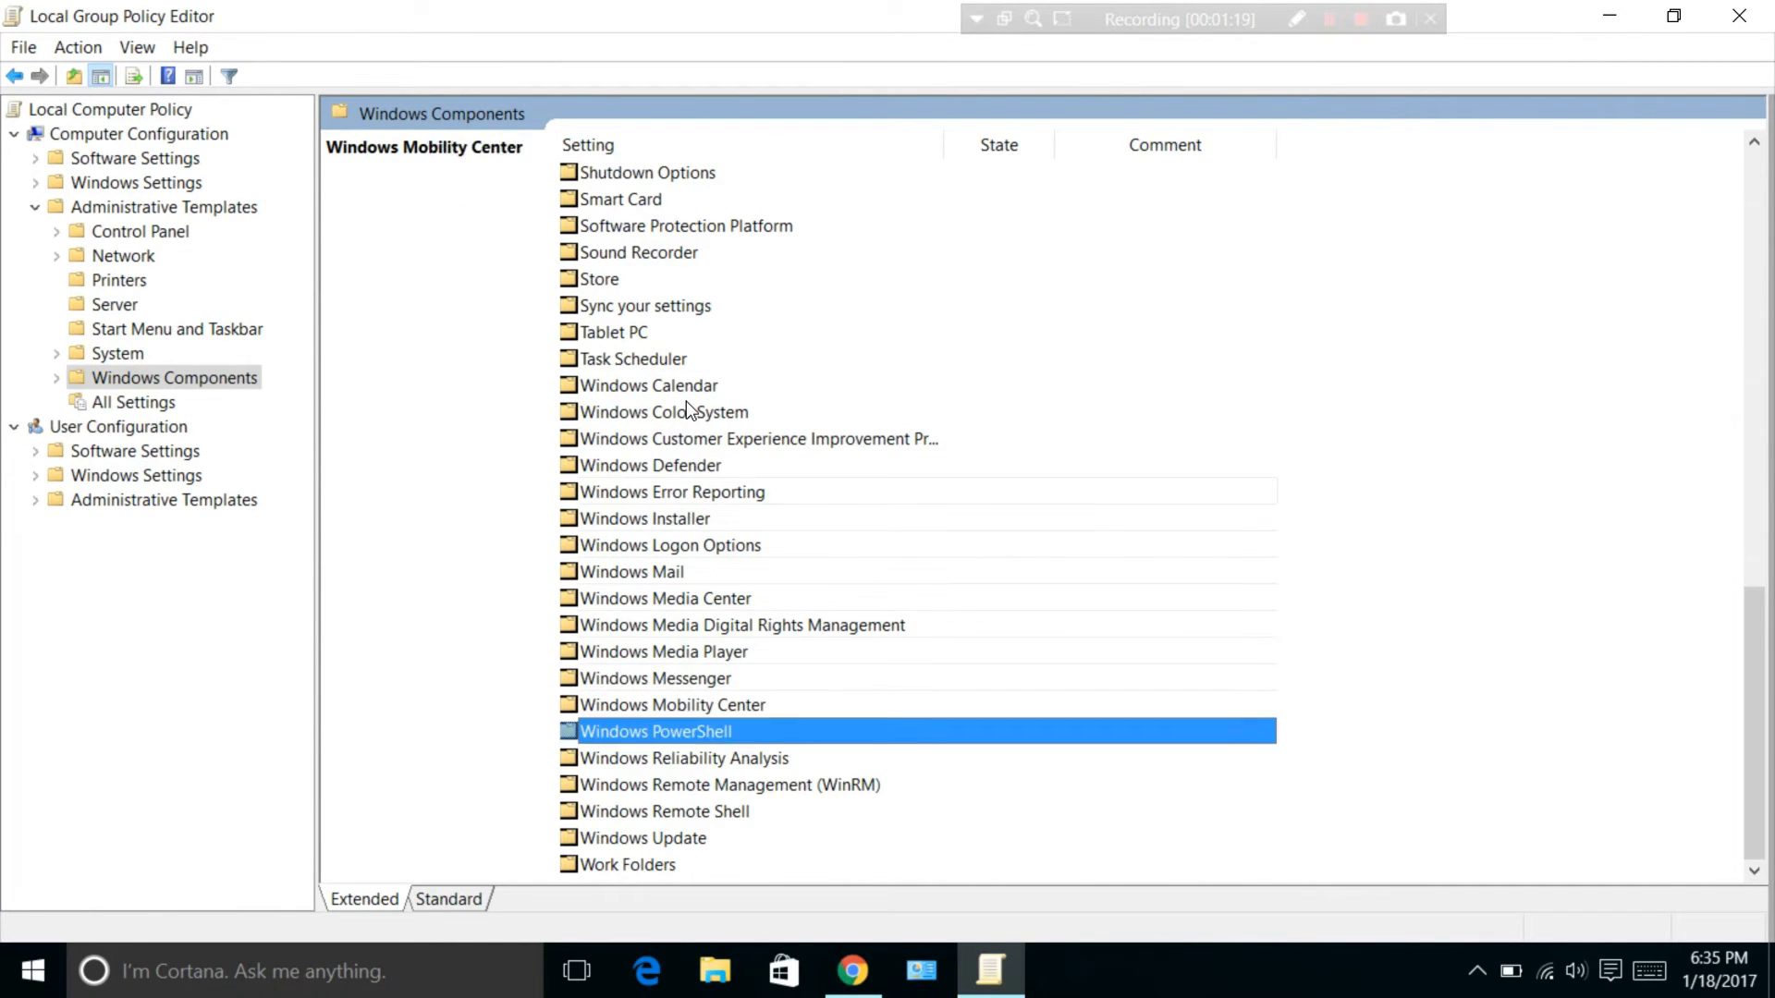
{"action": "key", "text": "Down"}
{"action": "key", "text": "Down"}
{"action": "key", "text": "Down"}
{"action": "key", "text": "Down"}
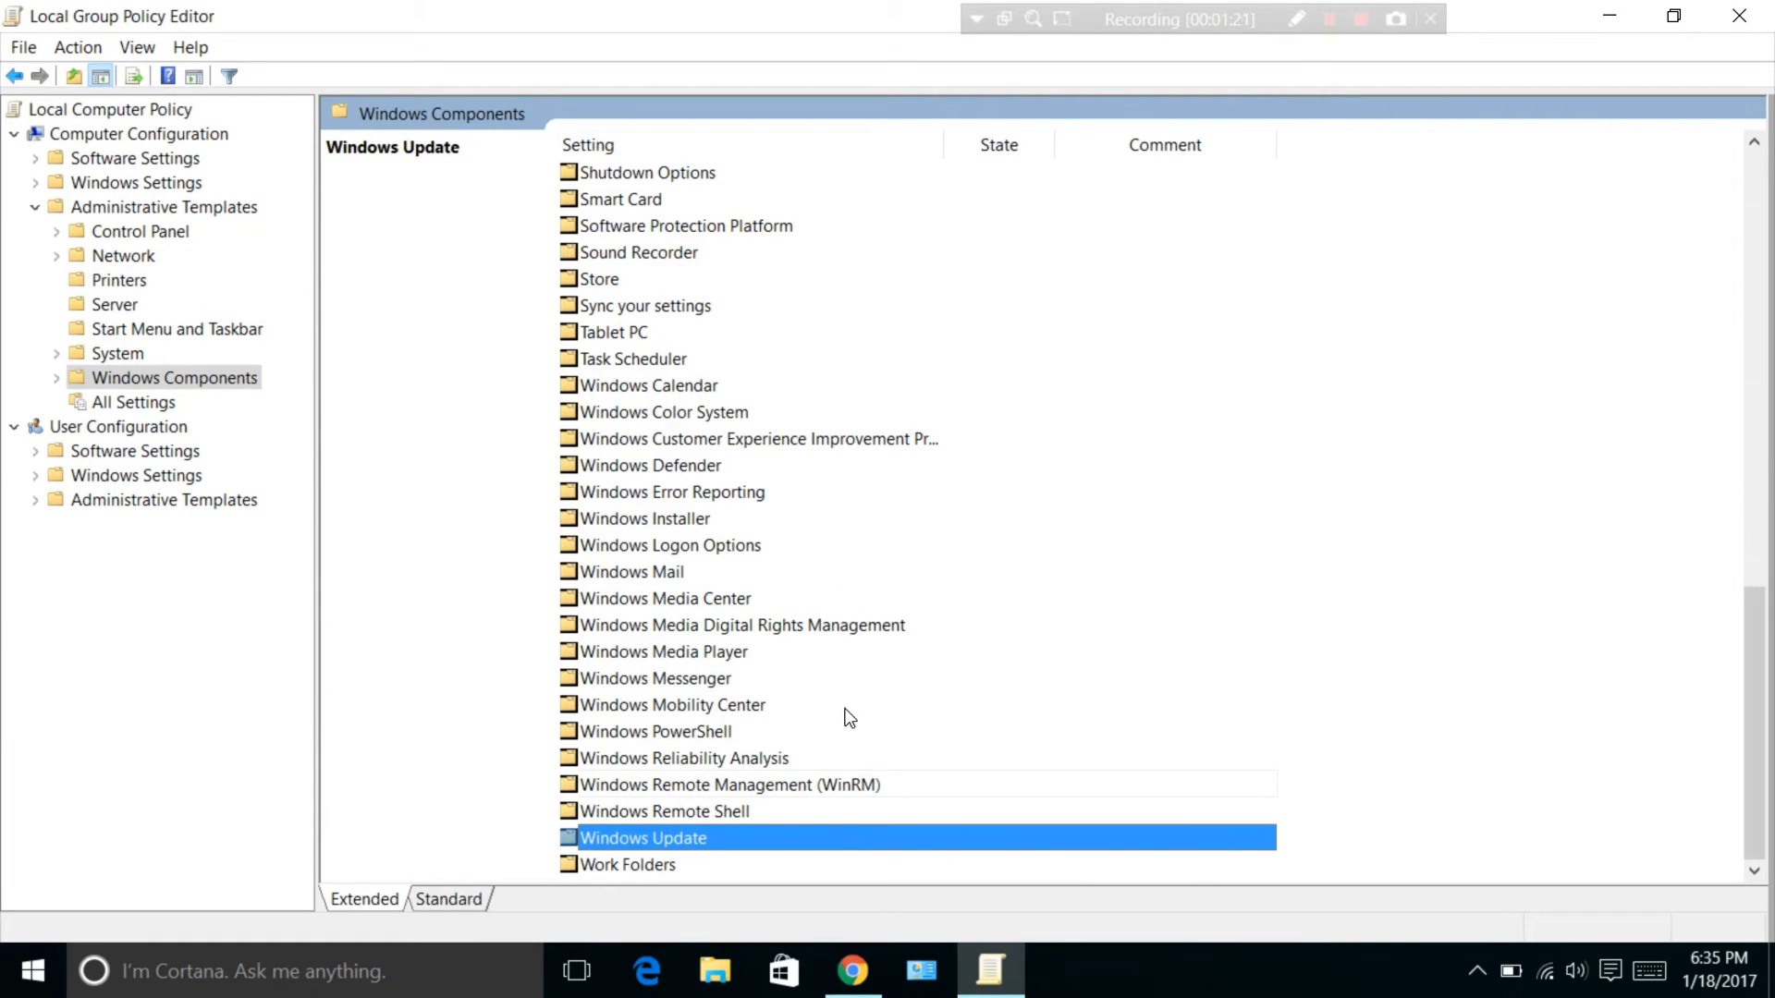
{"action": "double_click", "coordinate": [764, 840]}
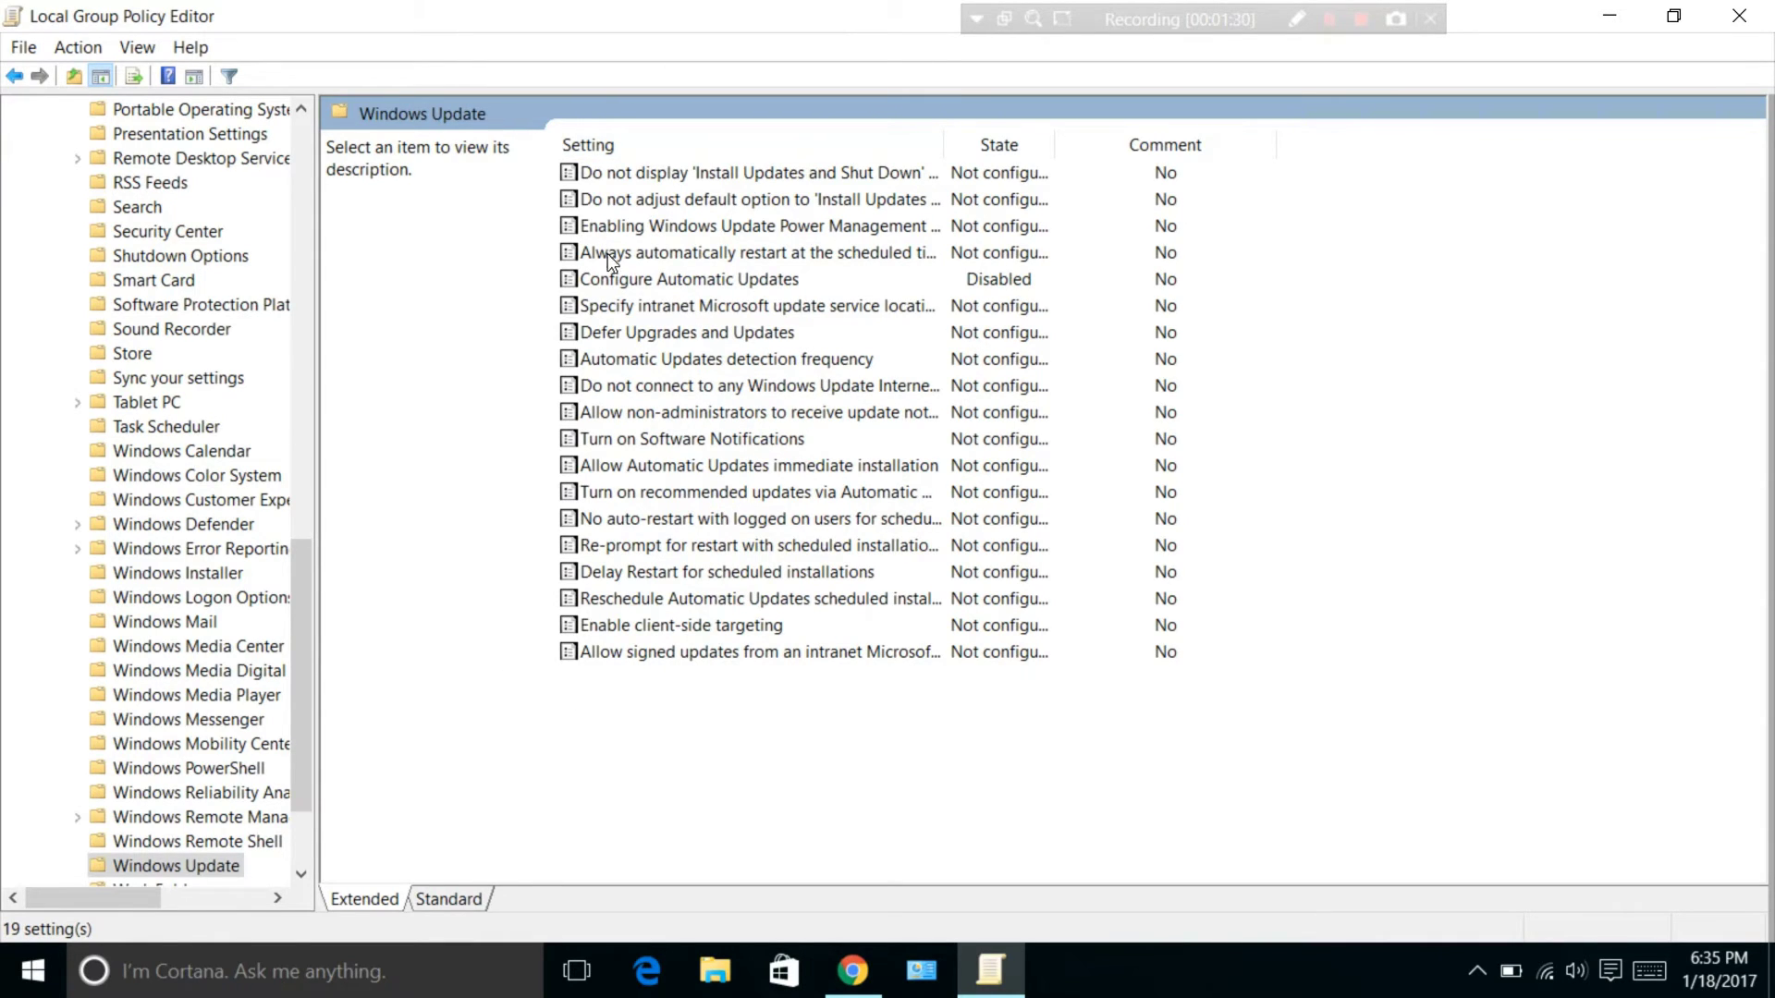
Set Configure Automatic Updates to Disabled, confirm with OK, and close the policy editor.
{"action": "left_click", "coordinate": [772, 279]}
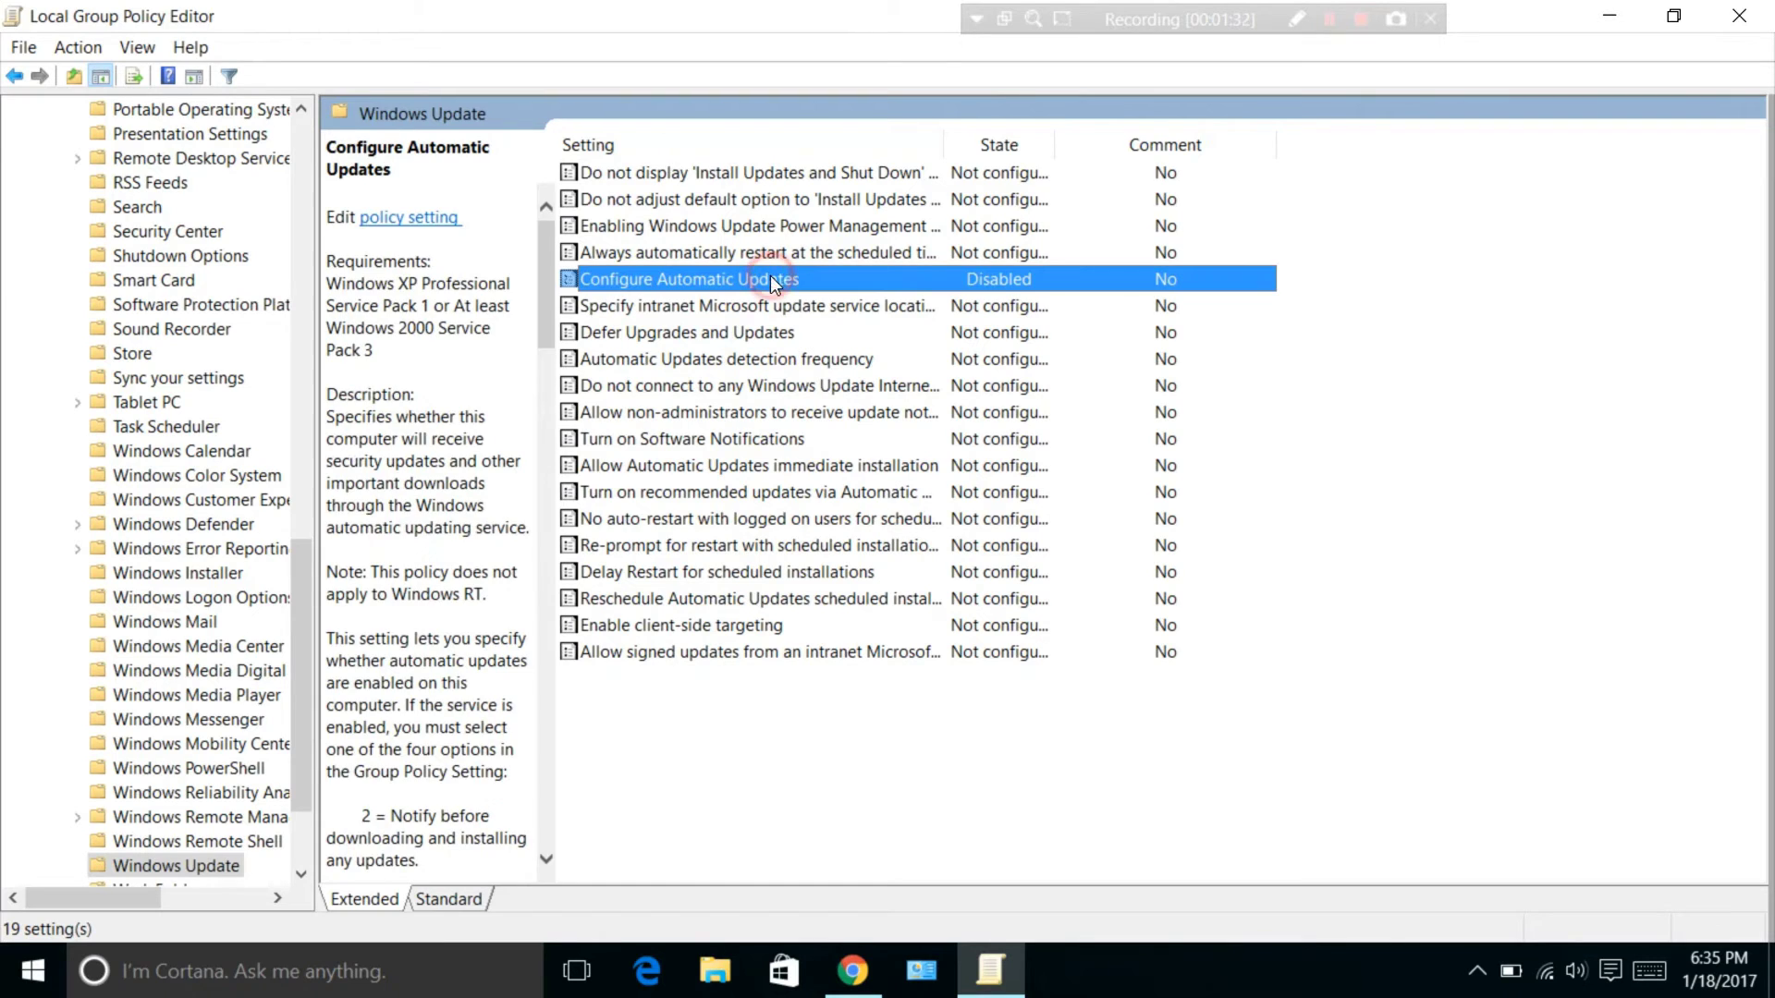
{"action": "double_click", "coordinate": [871, 284]}
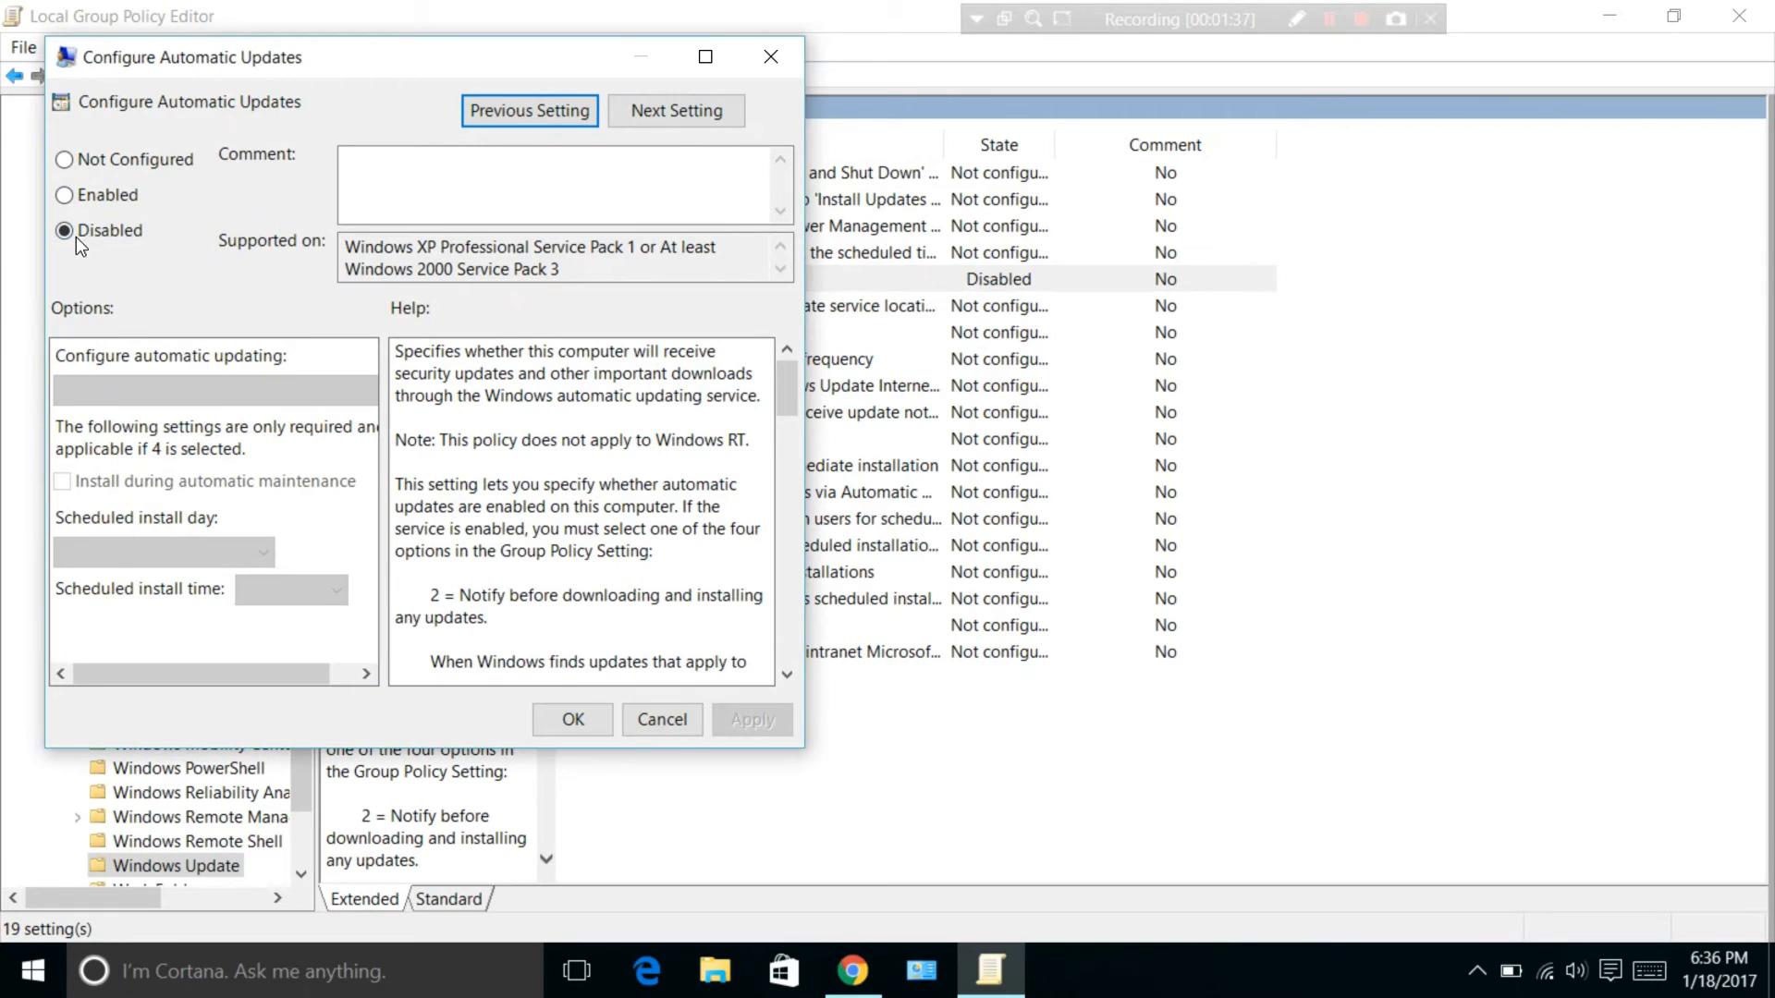
{"action": "left_click", "coordinate": [126, 236]}
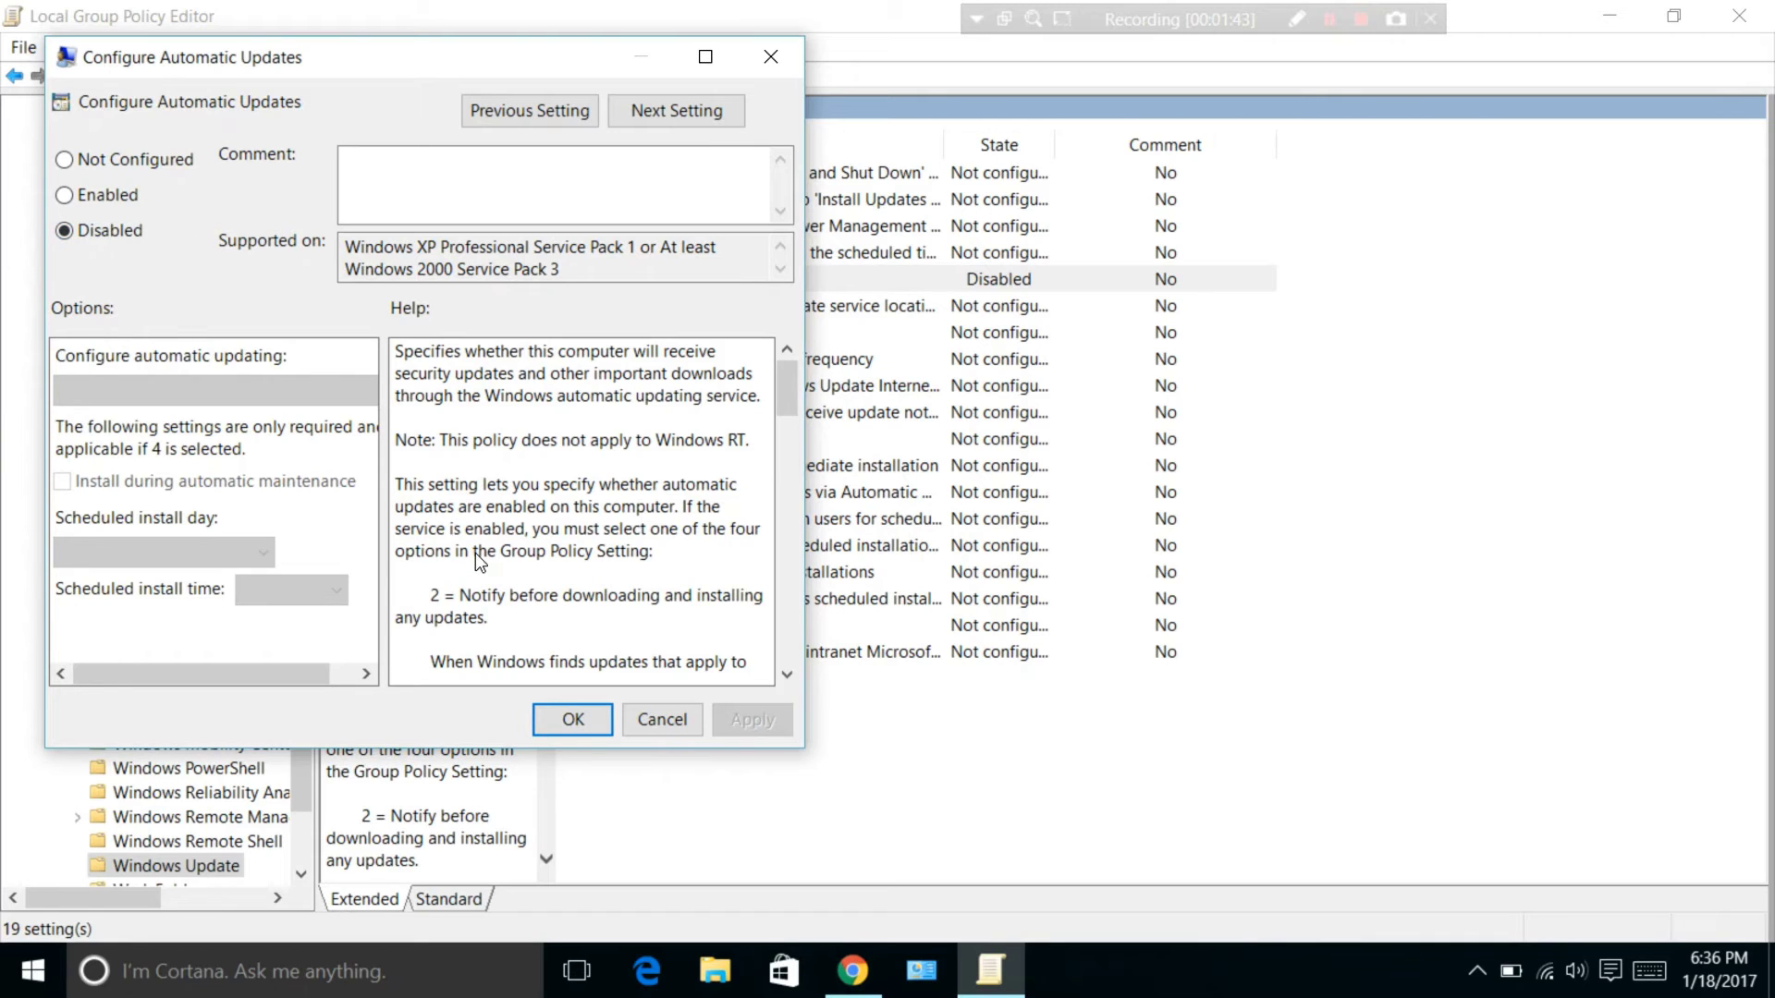
{"action": "left_click", "coordinate": [580, 722]}
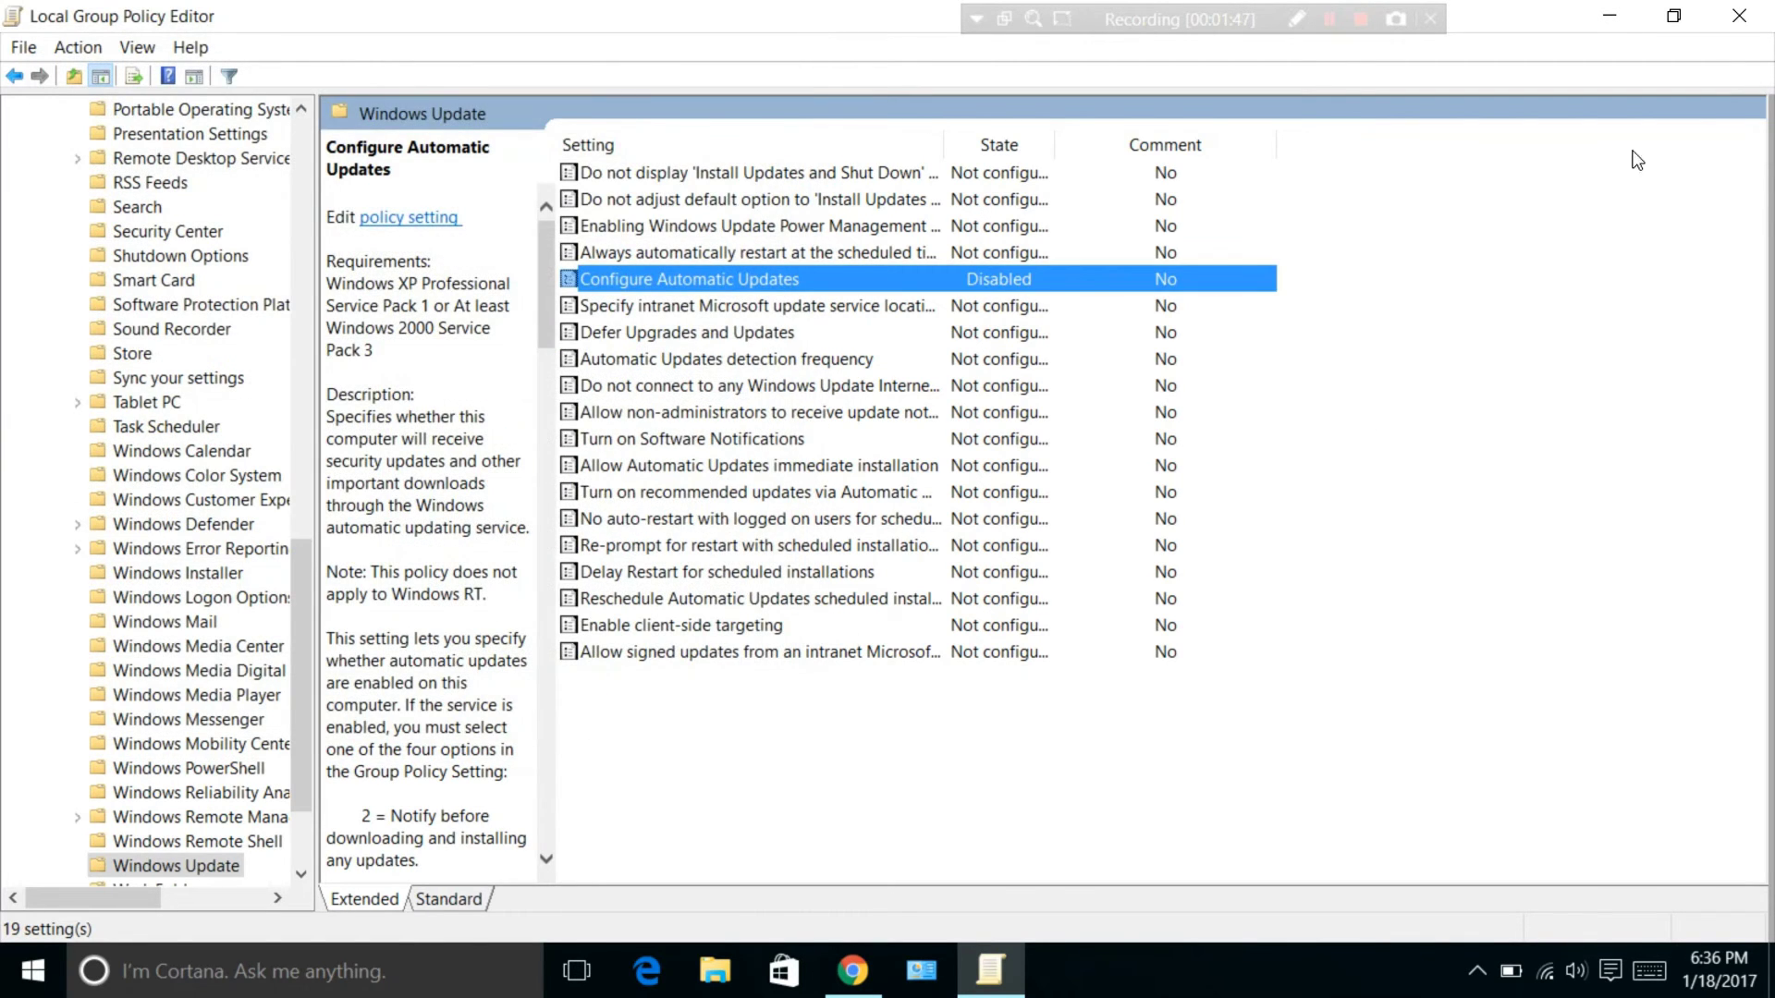
{"action": "left_click", "coordinate": [1738, 16]}
Minimize the open browser windows and open the Action Center panel from the taskbar.
{"action": "left_click", "coordinate": [1590, 20]}
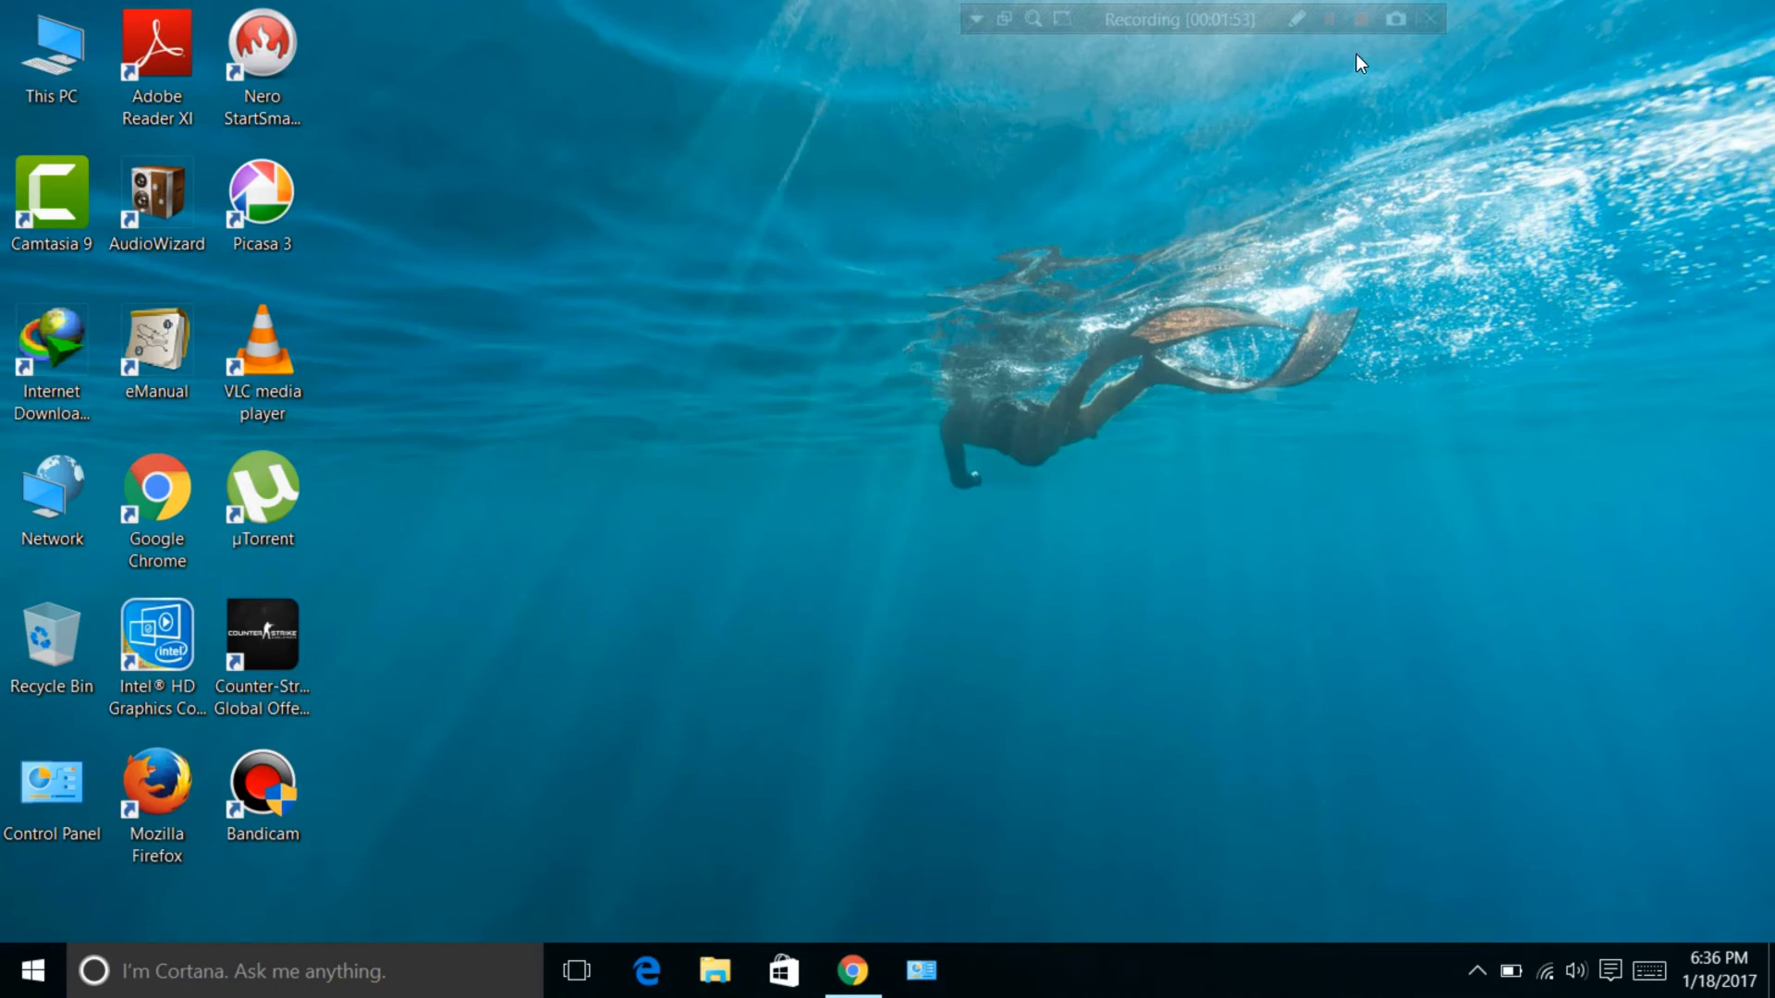
{"action": "left_click", "coordinate": [1352, 18]}
{"action": "left_click", "coordinate": [1609, 972]}
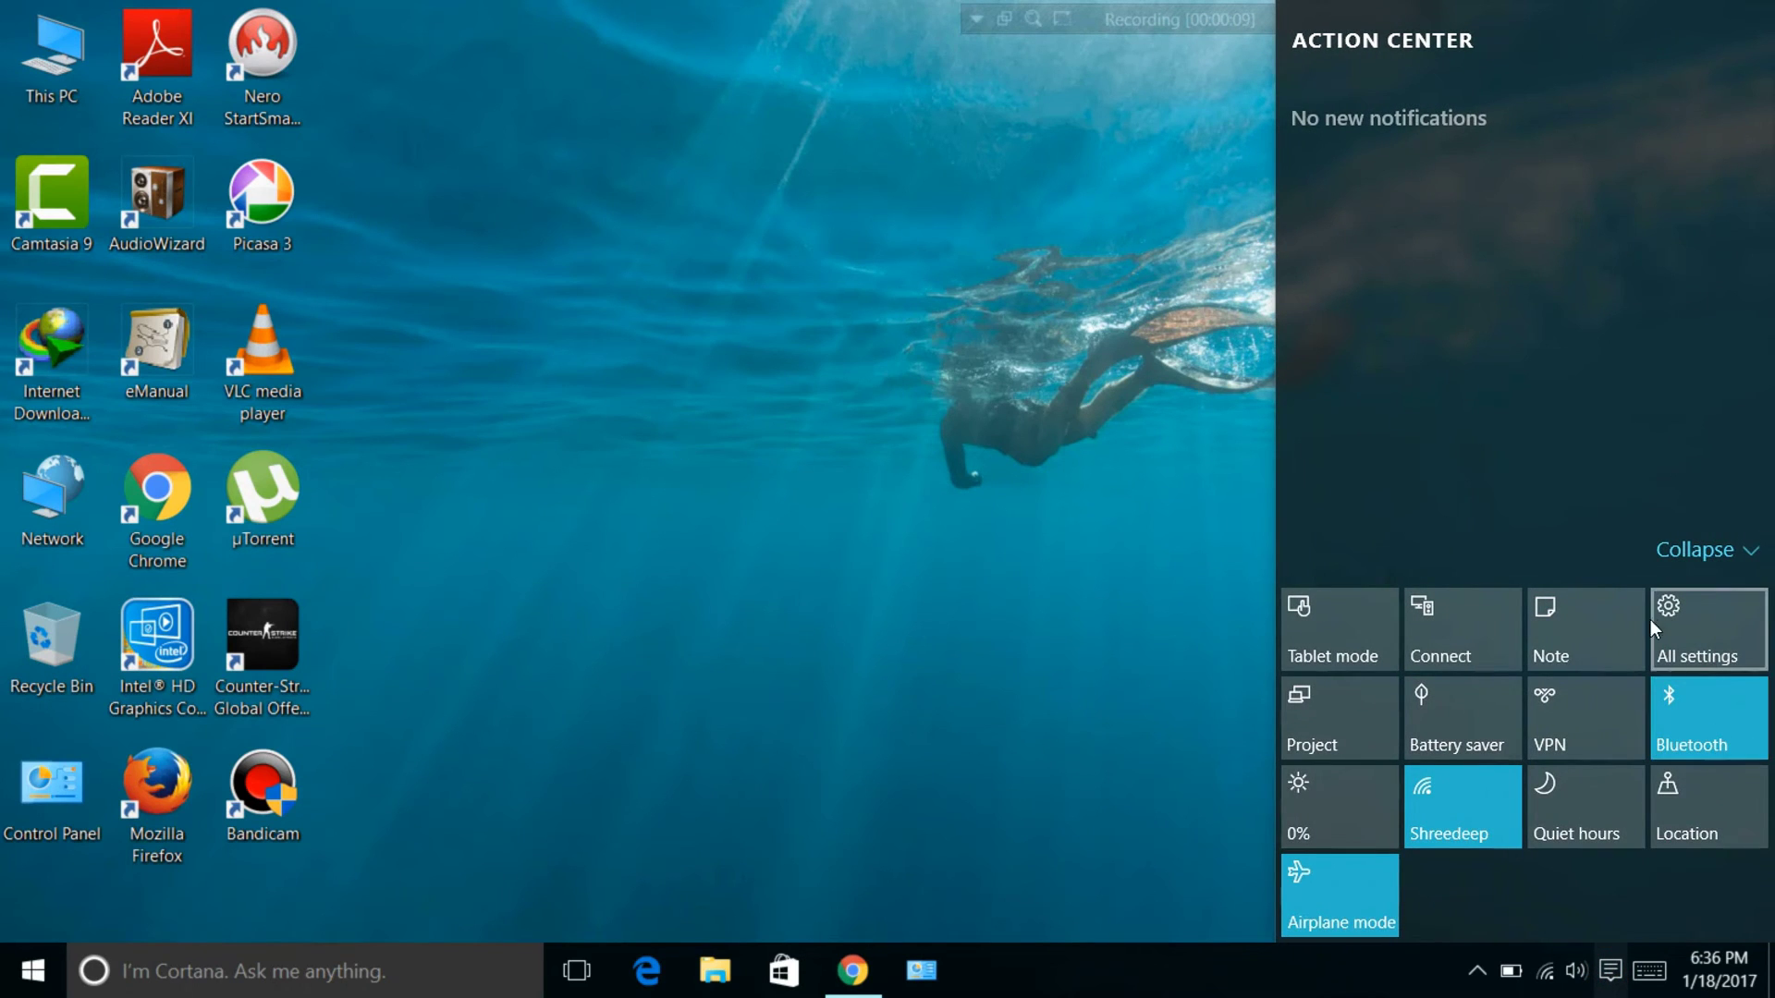
Open All settings > Update & Security and review the failed updates on the Windows Update page.
{"action": "left_click", "coordinate": [1686, 636]}
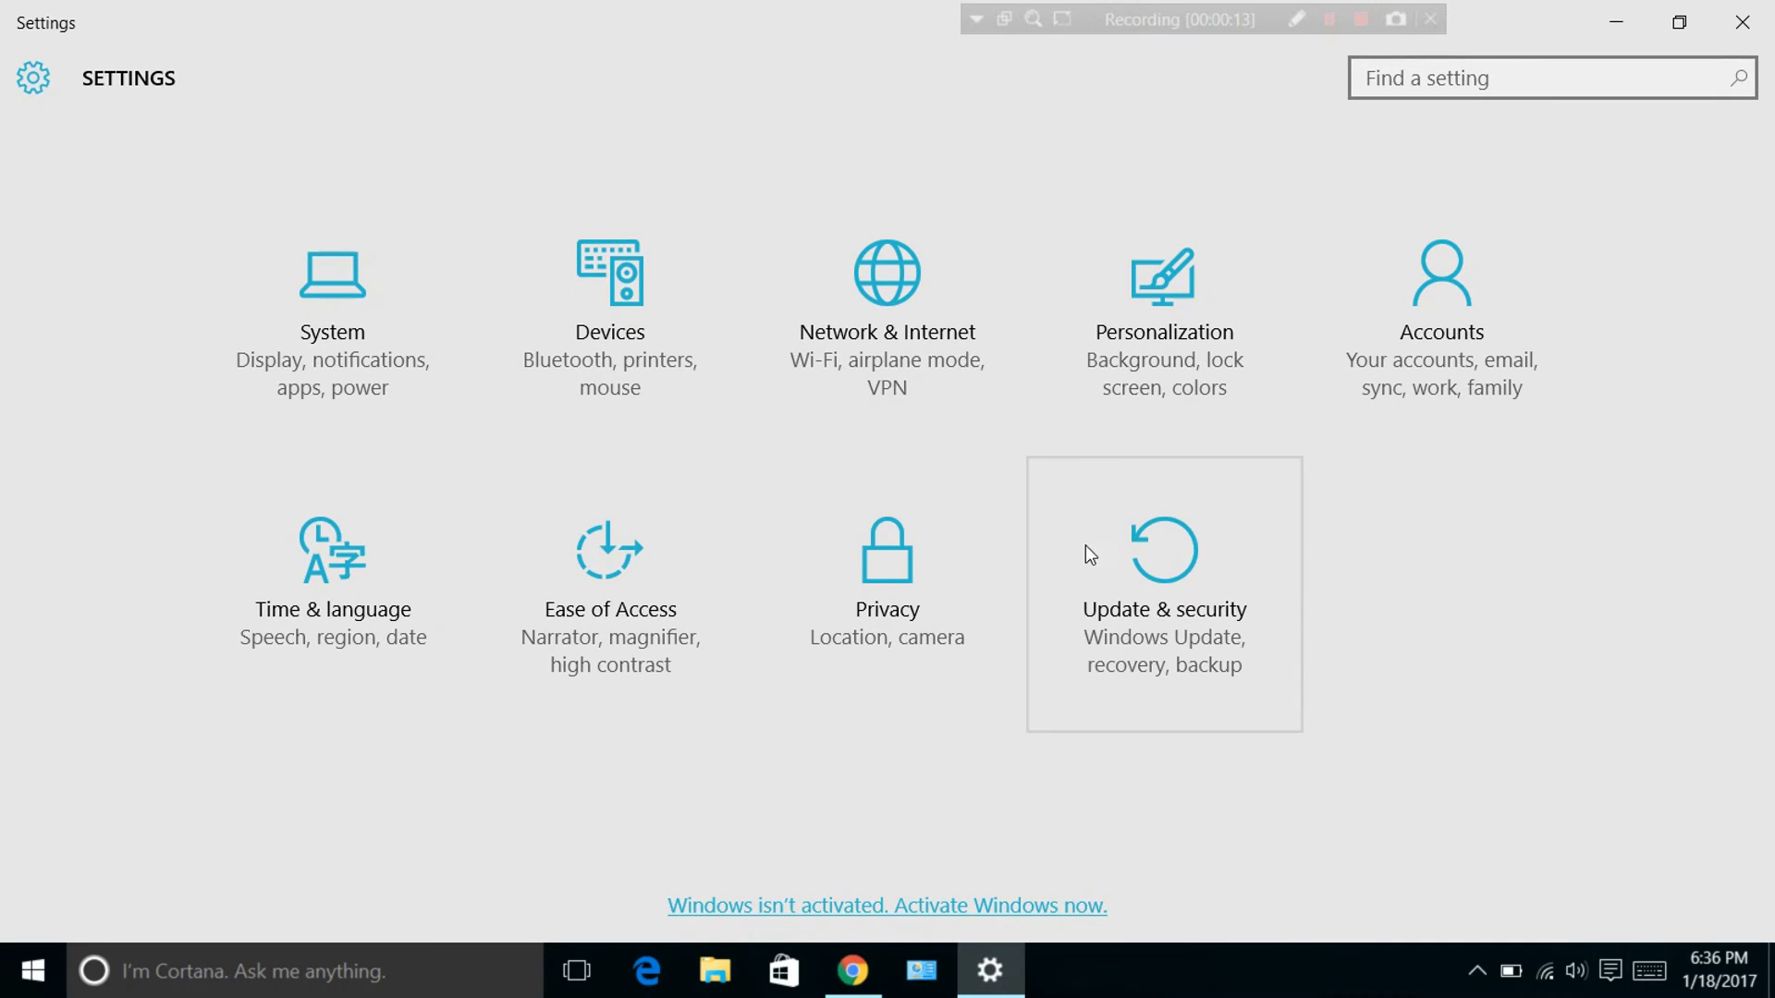
{"action": "left_click", "coordinate": [1192, 519]}
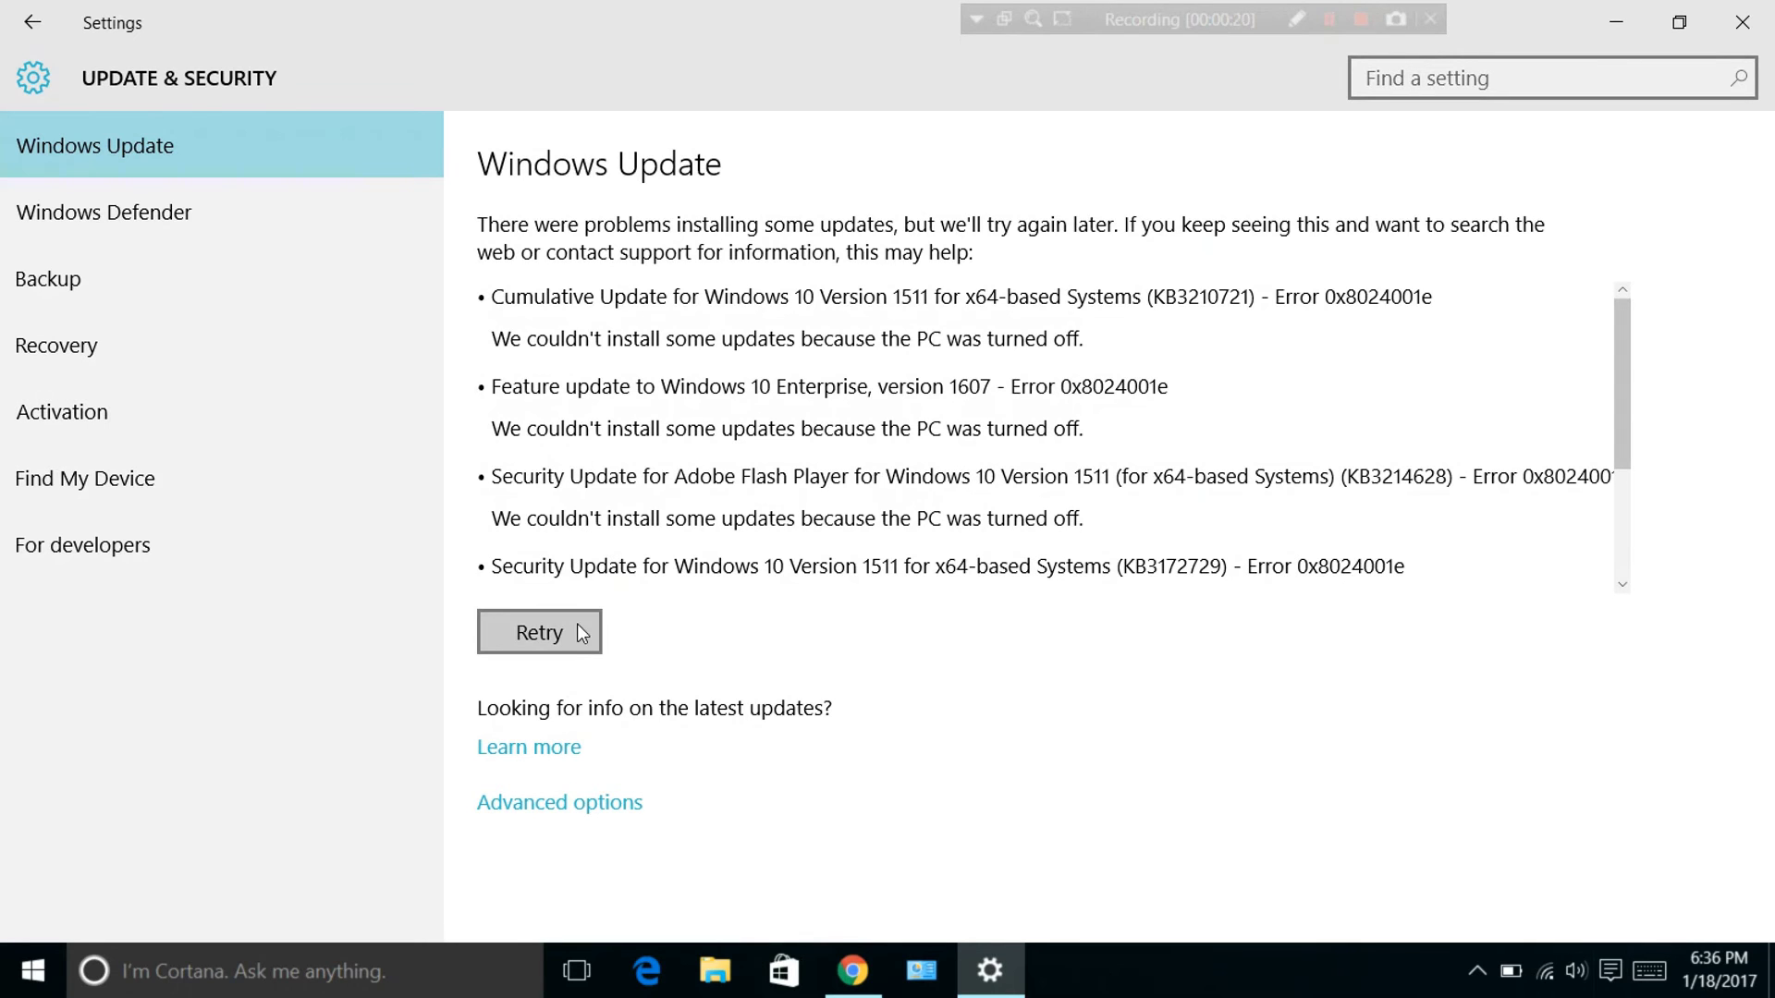
{"action": "scroll", "coordinate": [1017, 407], "scroll_direction": "down", "scroll_amount": 3}
{"action": "scroll", "coordinate": [1110, 453], "scroll_direction": "up", "scroll_amount": 2}
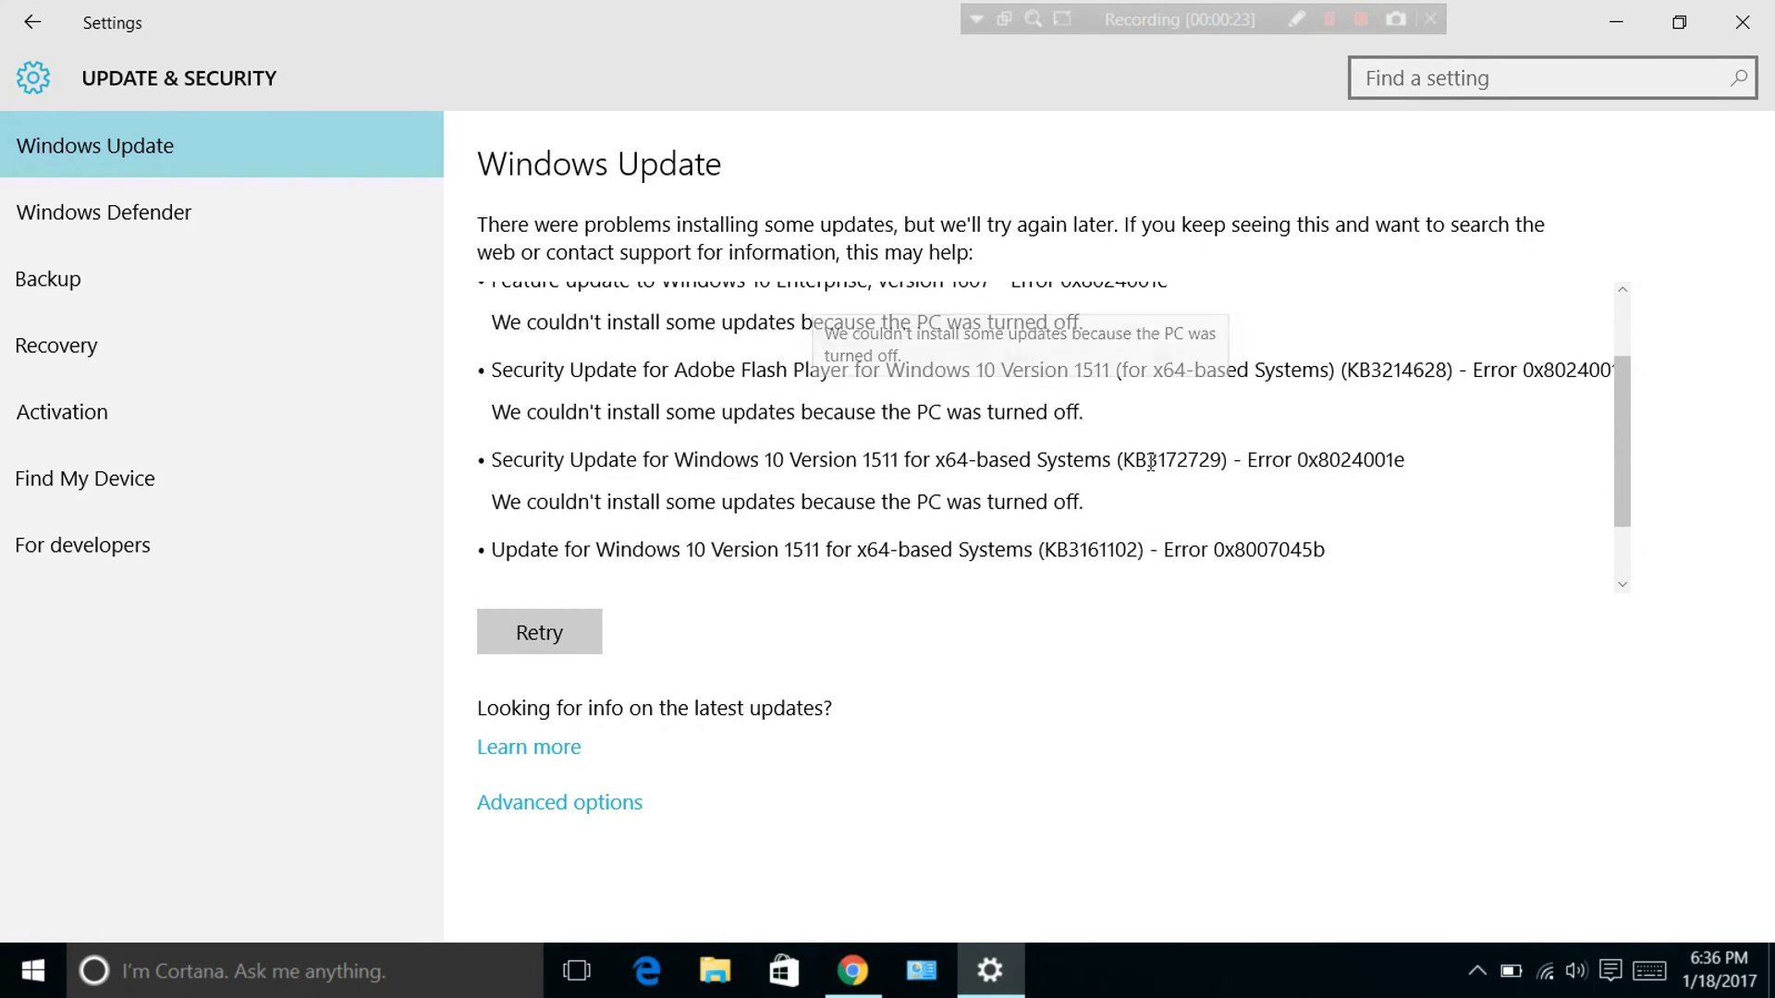
Briefly open and dismiss the network connections flyout.
{"action": "left_click", "coordinate": [1544, 970]}
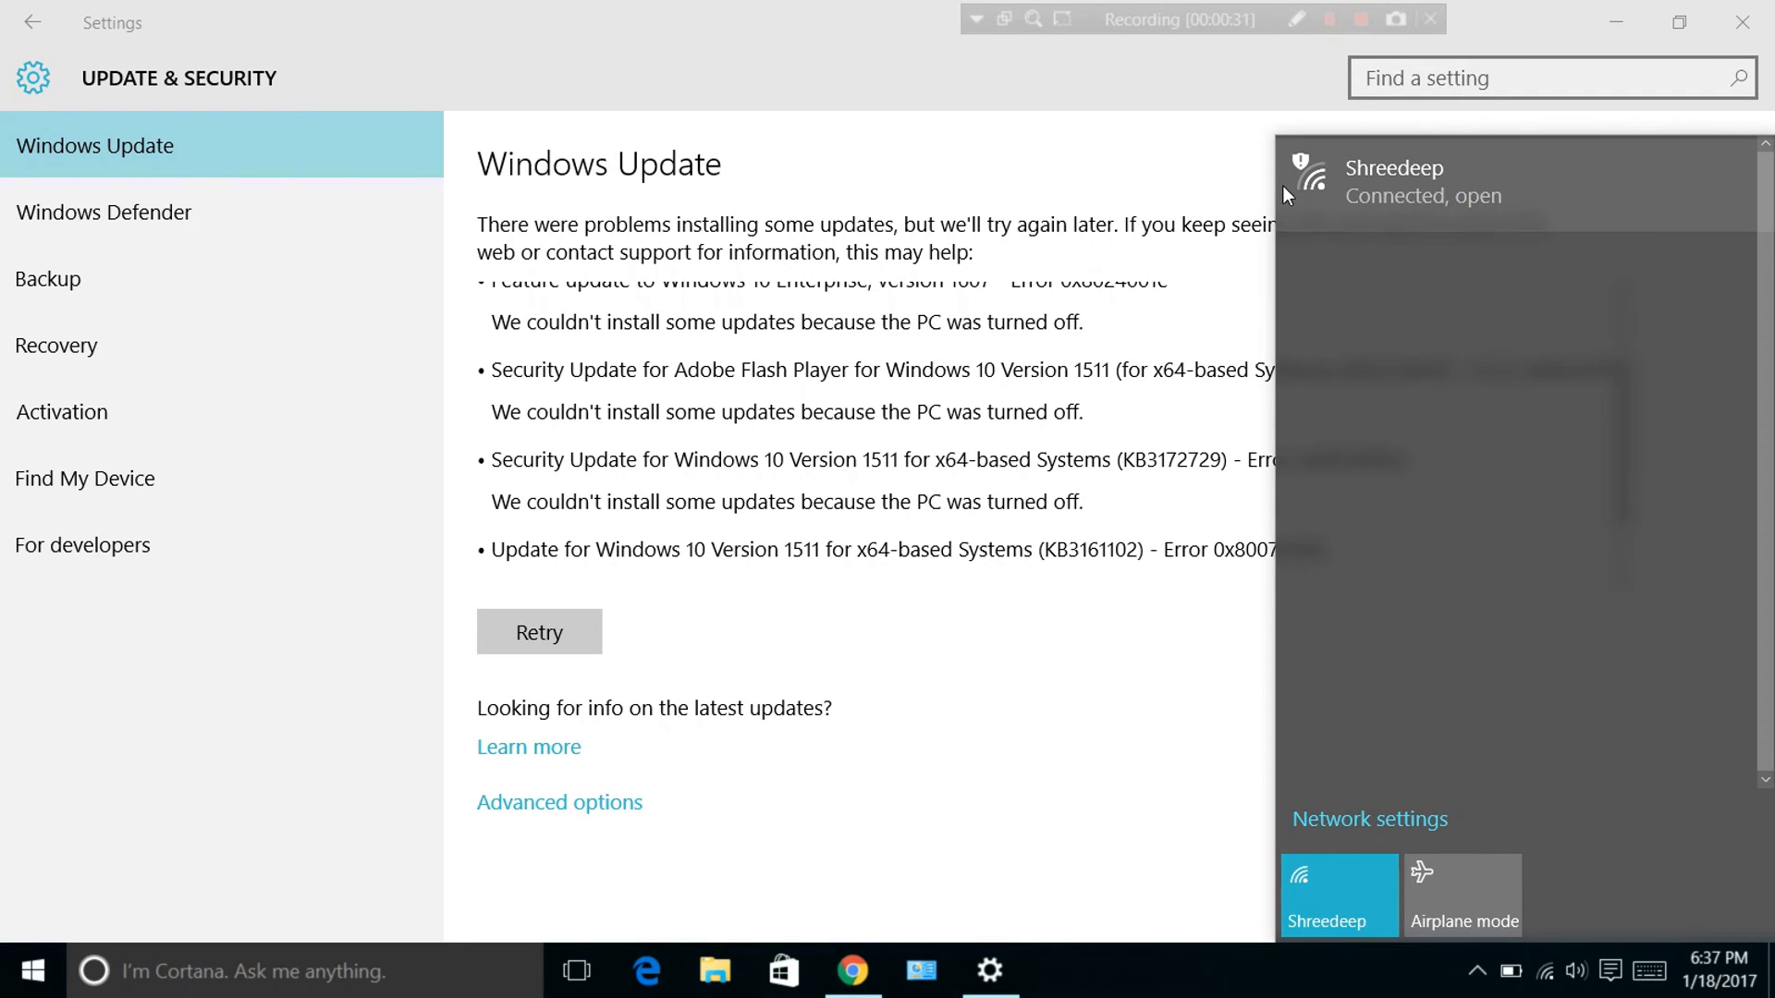
{"action": "left_click", "coordinate": [1111, 126]}
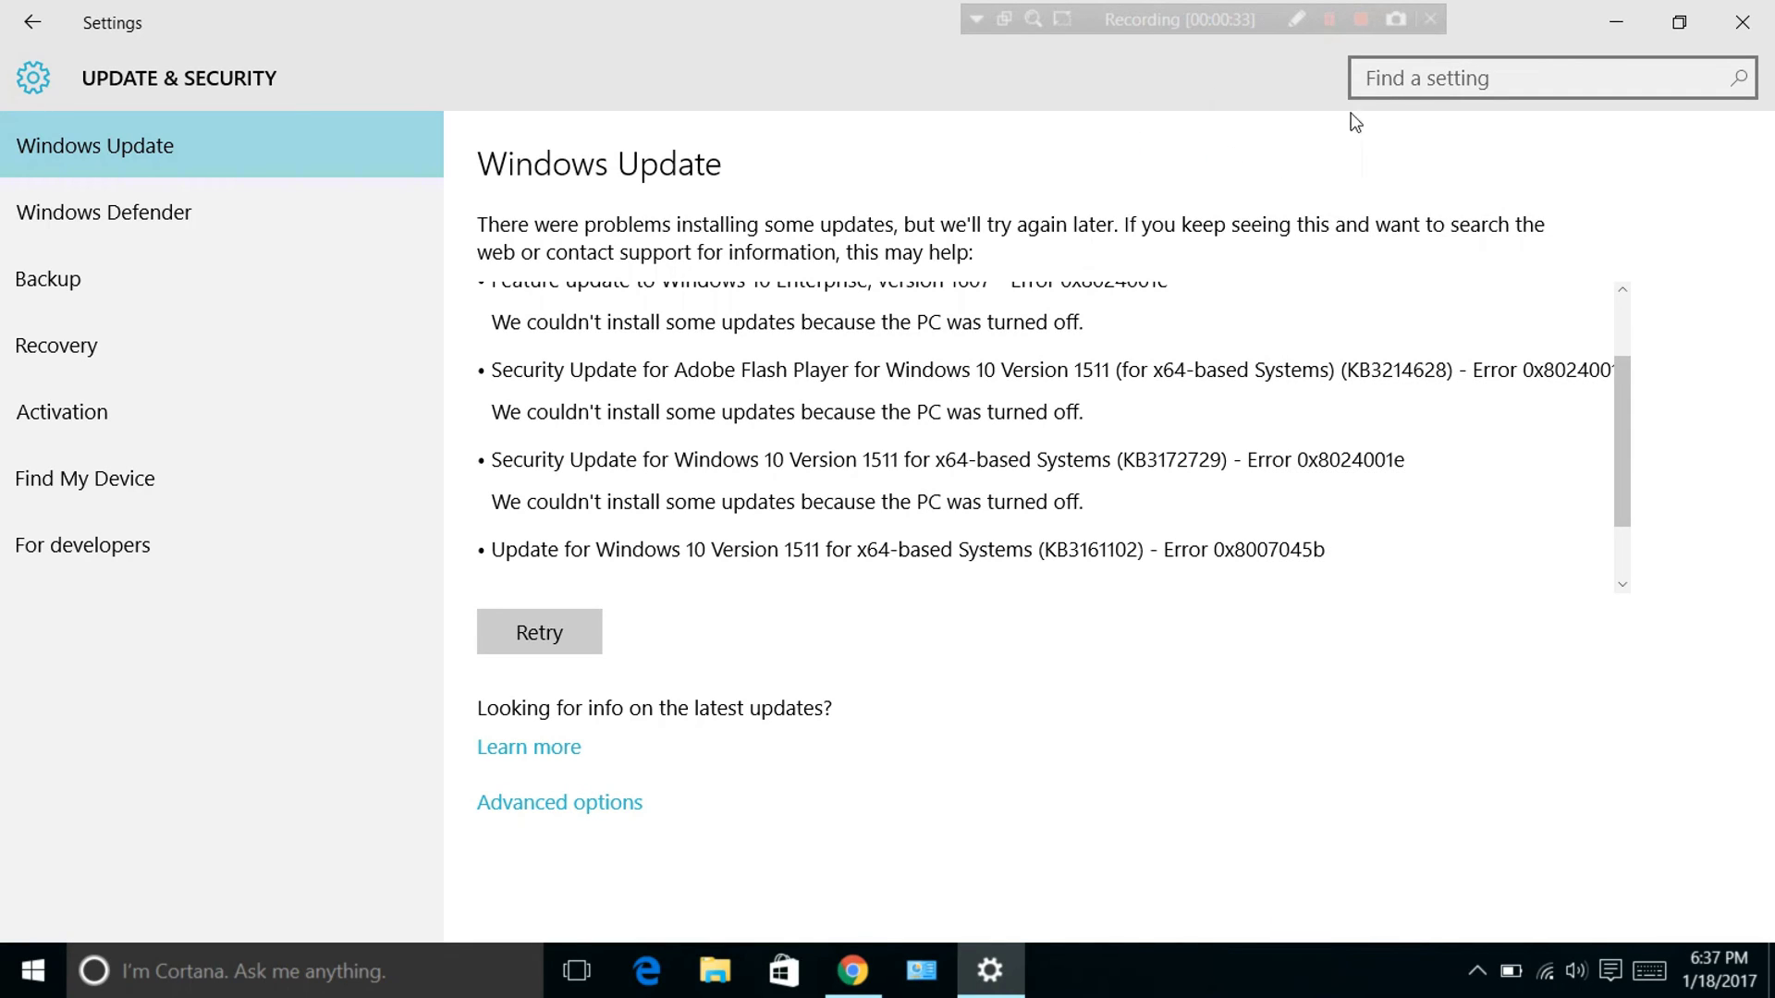
{"action": "left_click", "coordinate": [1360, 19]}
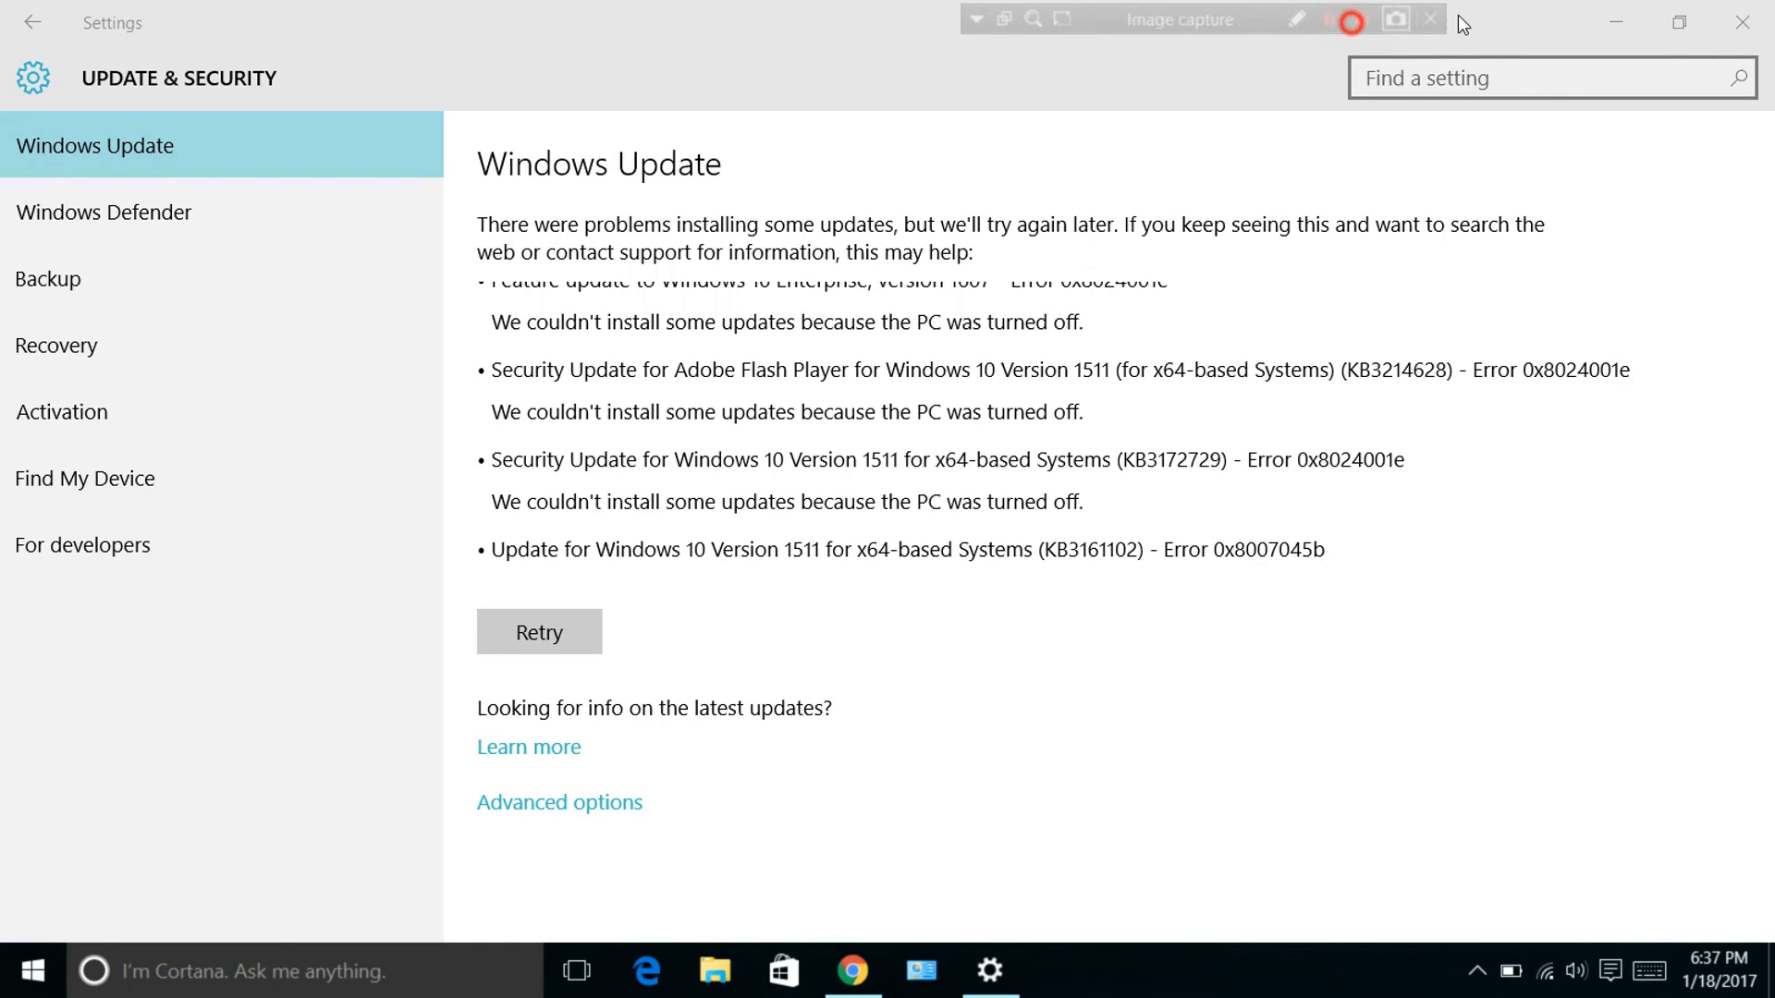